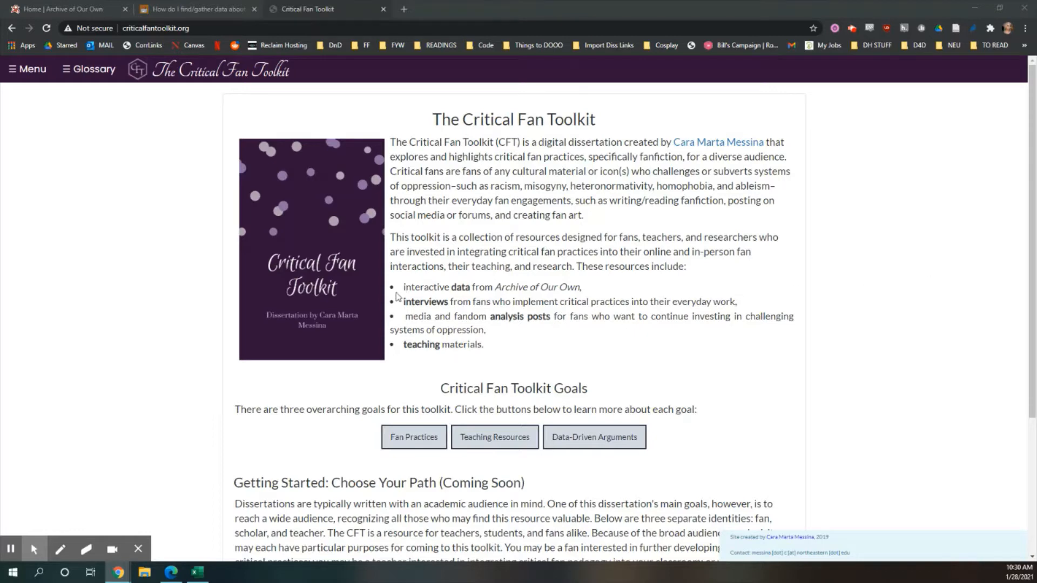
Step: Read through the Destination: Toast tutorial on gathering ship data from AO3
{"action": "left_click", "coordinate": [70, 10]}
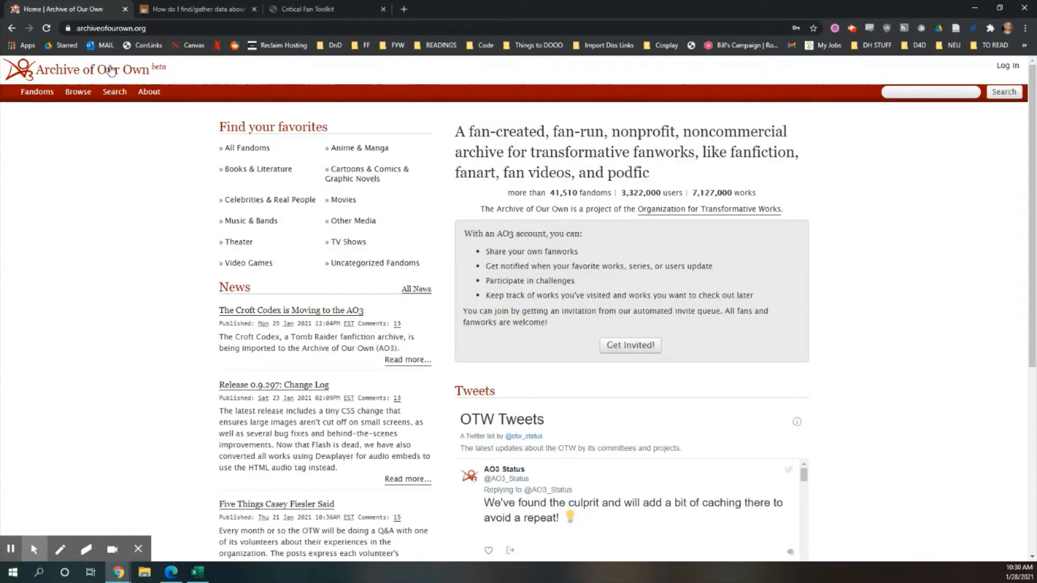
{"action": "left_click", "coordinate": [158, 12]}
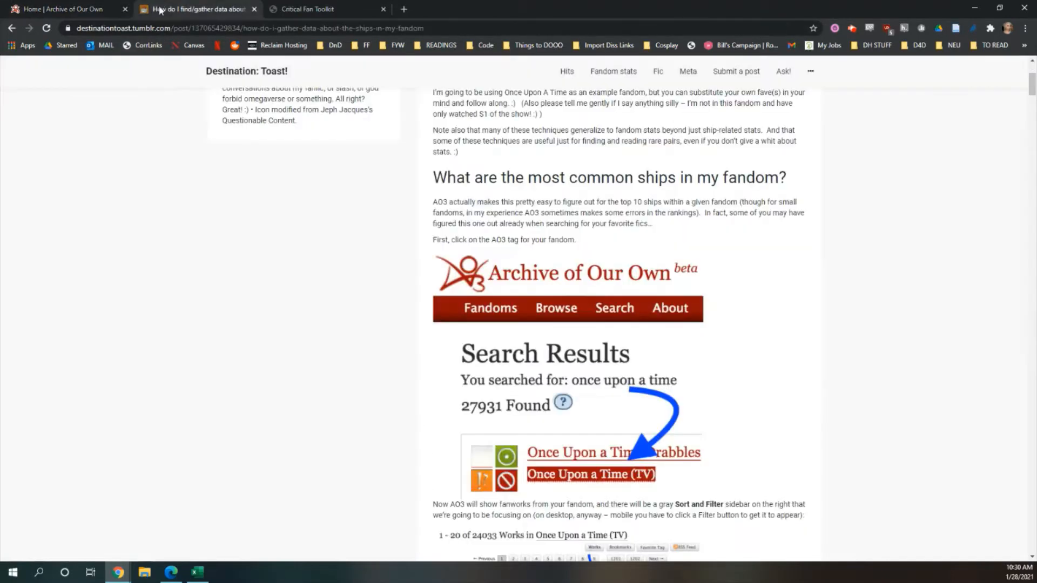
{"action": "scroll", "coordinate": [581, 316], "scroll_direction": "down", "scroll_amount": 6}
{"action": "scroll", "coordinate": [581, 315], "scroll_direction": "up", "scroll_amount": 6}
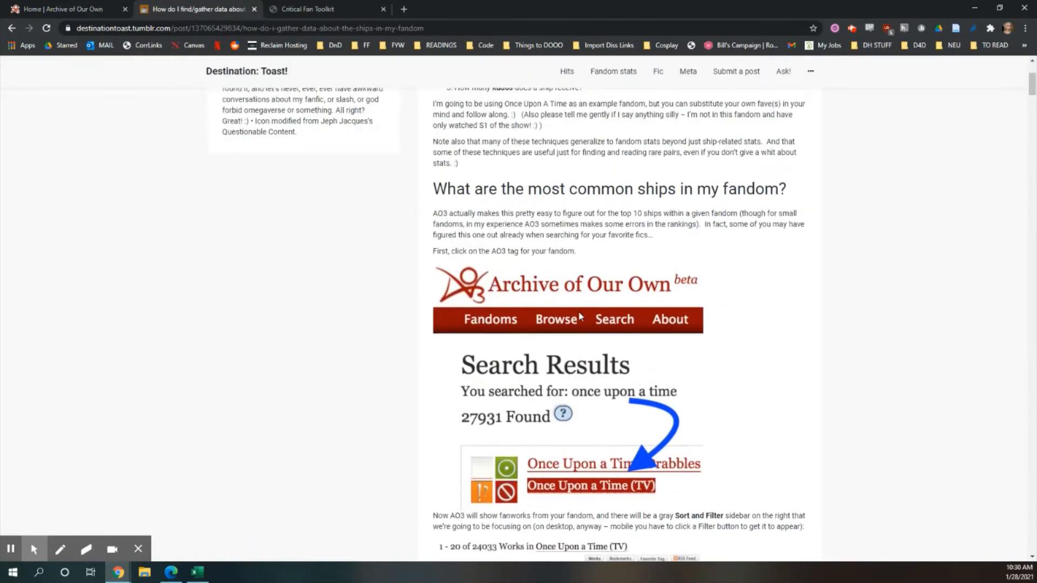
{"action": "scroll", "coordinate": [577, 303], "scroll_direction": "up", "scroll_amount": 4}
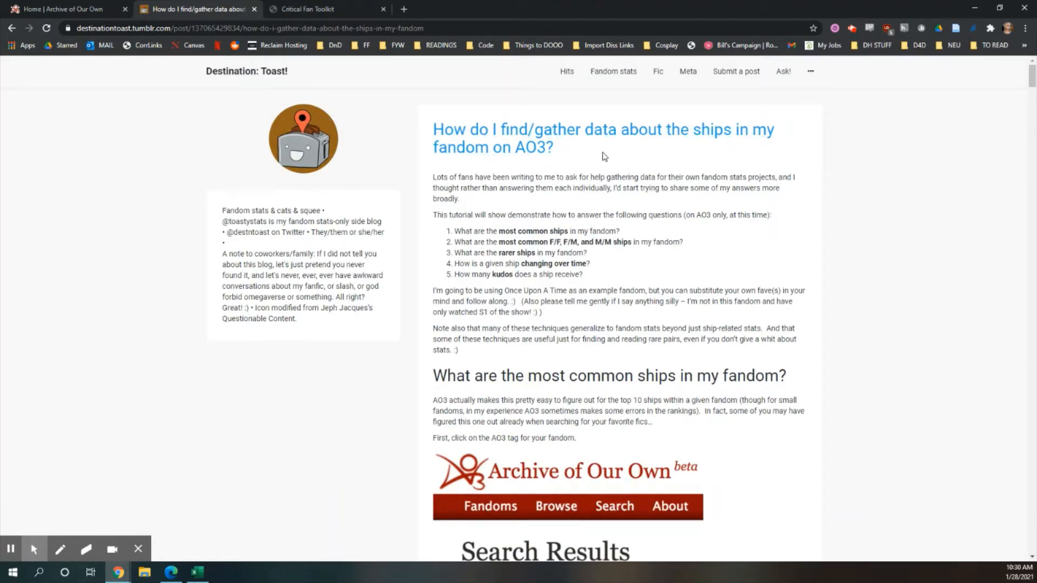
{"action": "left_click_drag", "start_coordinate": [604, 157], "coordinate": [430, 125]}
{"action": "left_click", "coordinate": [430, 125]}
{"action": "scroll", "coordinate": [697, 233], "scroll_direction": "down", "scroll_amount": 11}
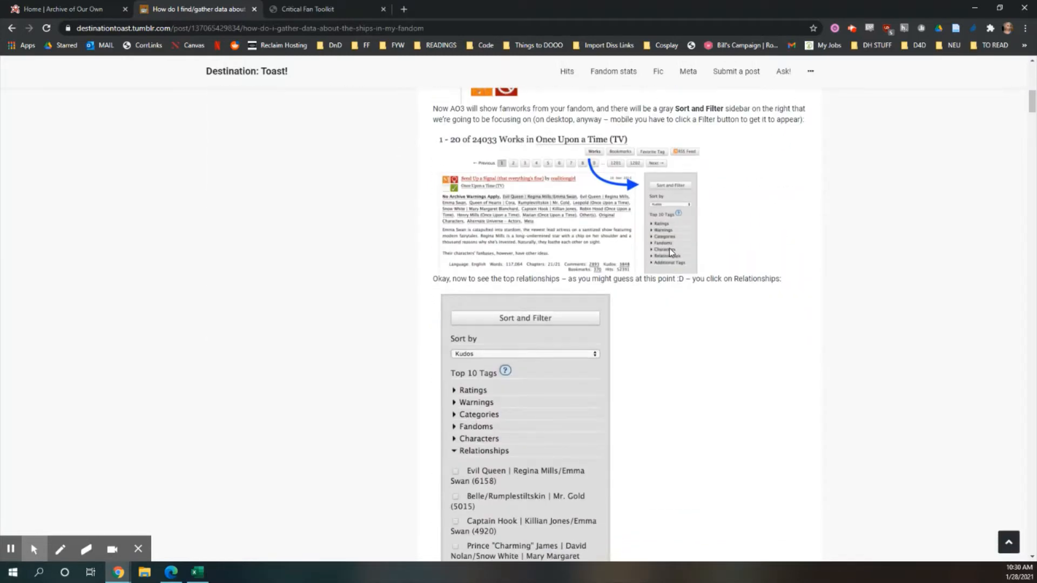
{"action": "left_click", "coordinate": [46, 6]}
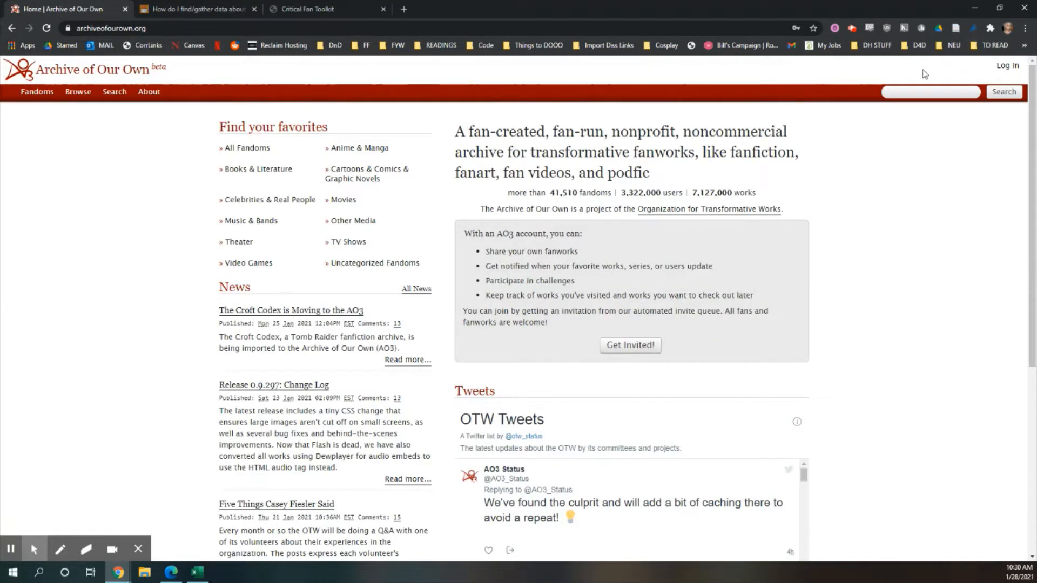
Step: Search the Archive of Our Own works for black panther
{"action": "mouse_move", "coordinate": [84, 104]}
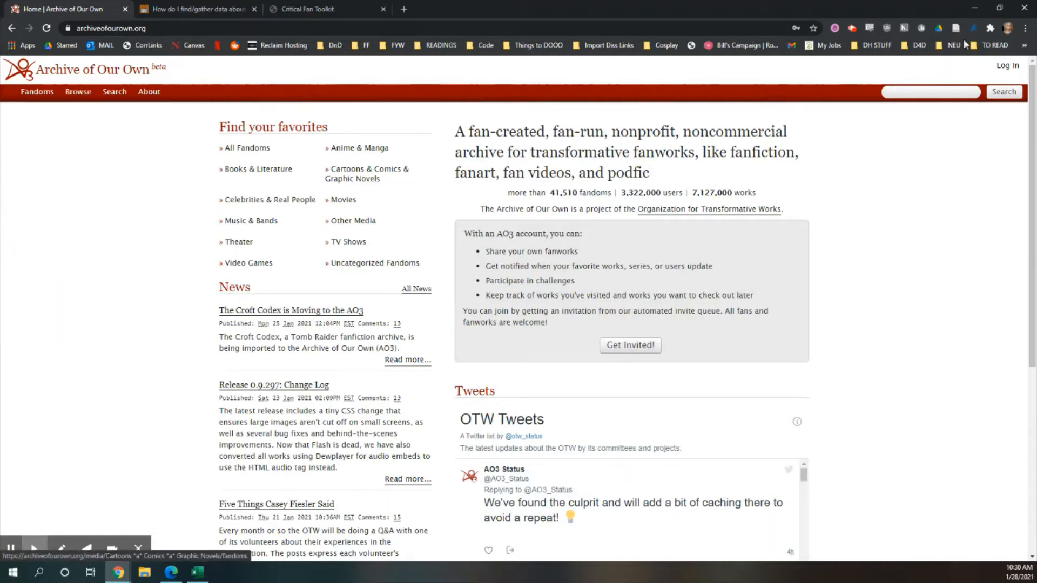
{"action": "left_click", "coordinate": [950, 92]}
{"action": "type", "text": "blu"}
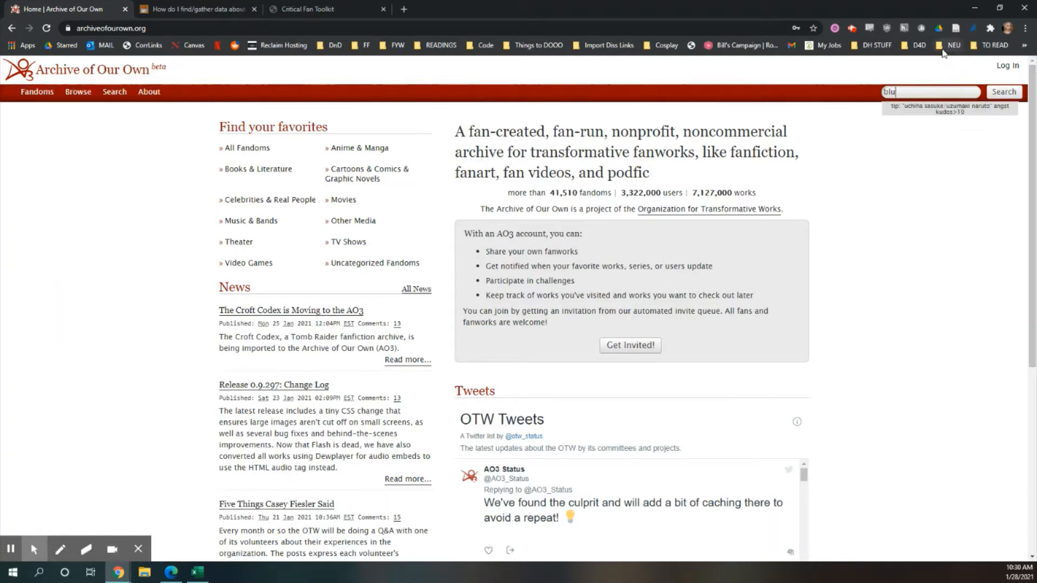
{"action": "type", "text": "e"}
{"action": "key", "text": "BackSpace"}
{"action": "key", "text": "BackSpace"}
{"action": "type", "text": "a"}
{"action": "key", "text": "Down"}
{"action": "key", "text": "Return"}
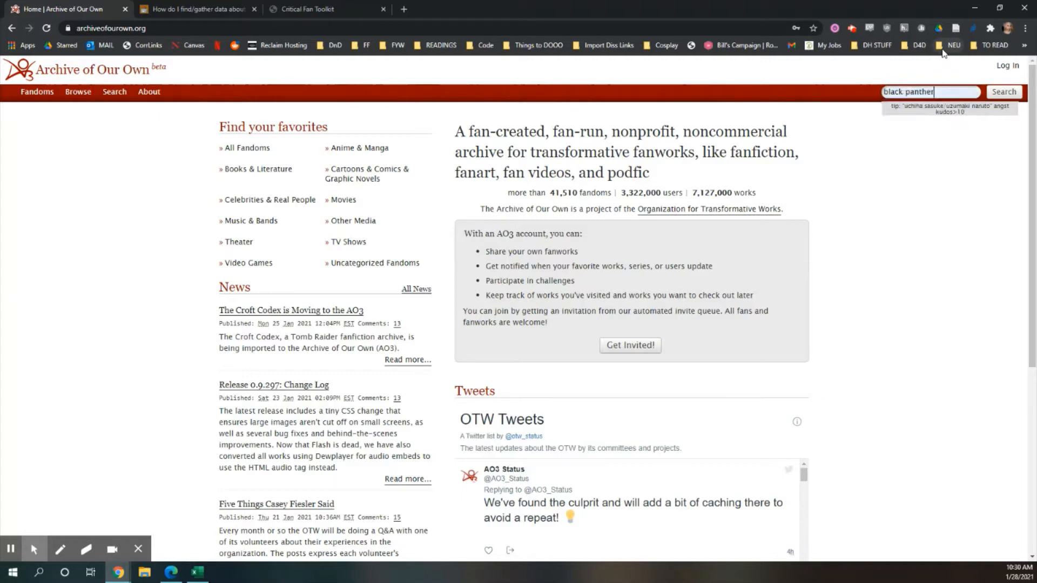
{"action": "left_click", "coordinate": [1002, 92]}
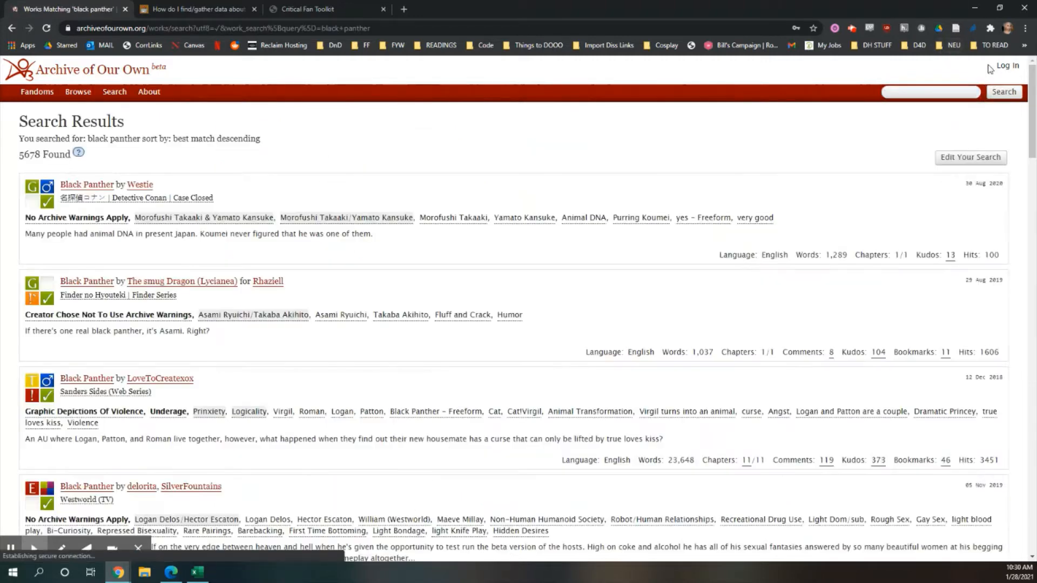
Step: Open the works listing for the Black Panther (2018) fandom tag from the search results
{"action": "scroll", "coordinate": [143, 306], "scroll_direction": "down", "scroll_amount": 3}
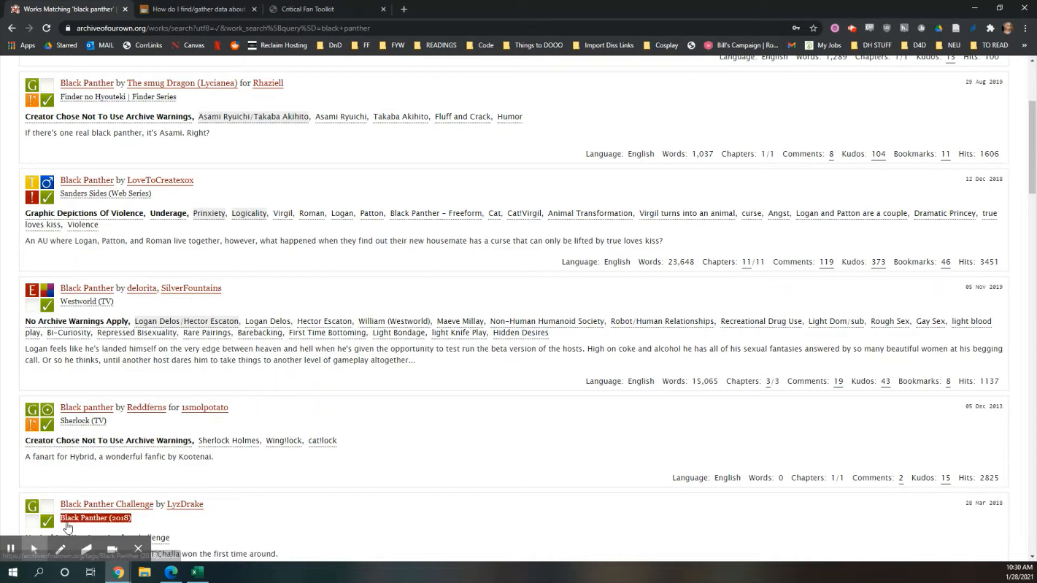
{"action": "scroll", "coordinate": [86, 232], "scroll_direction": "up", "scroll_amount": 3}
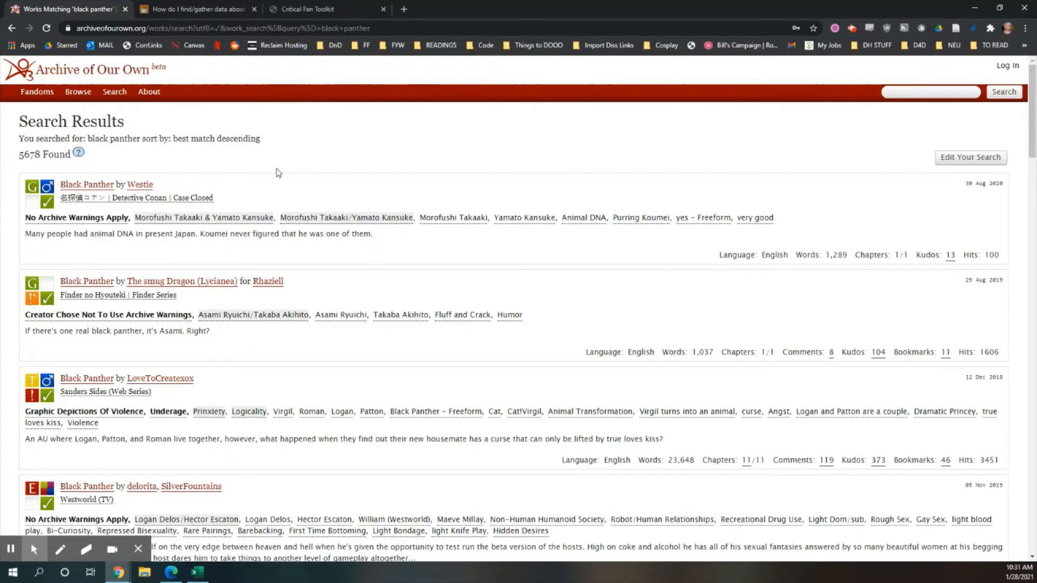
{"action": "scroll", "coordinate": [255, 189], "scroll_direction": "down", "scroll_amount": 3}
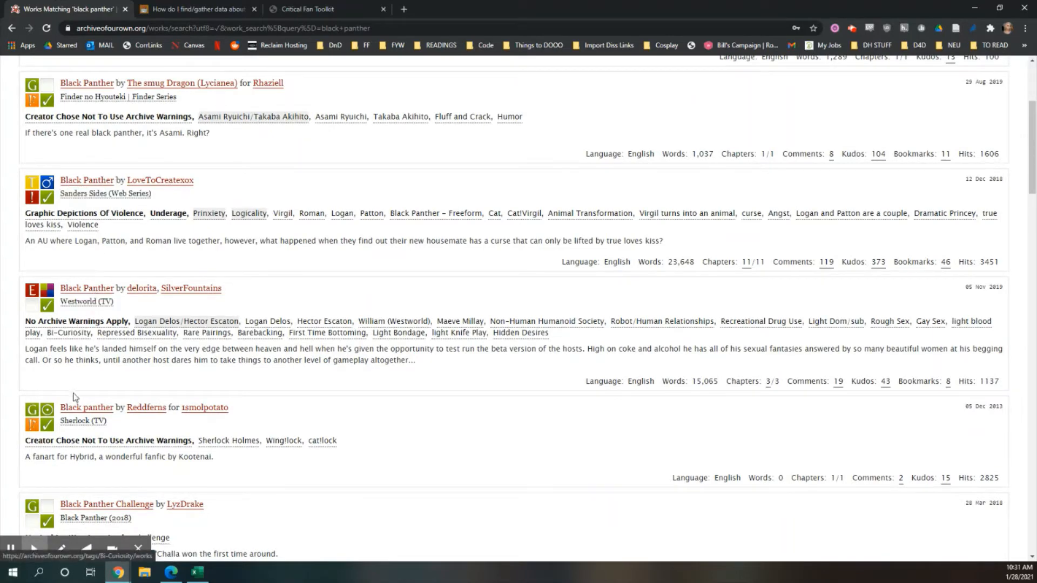
{"action": "scroll", "coordinate": [103, 397], "scroll_direction": "down", "scroll_amount": 6}
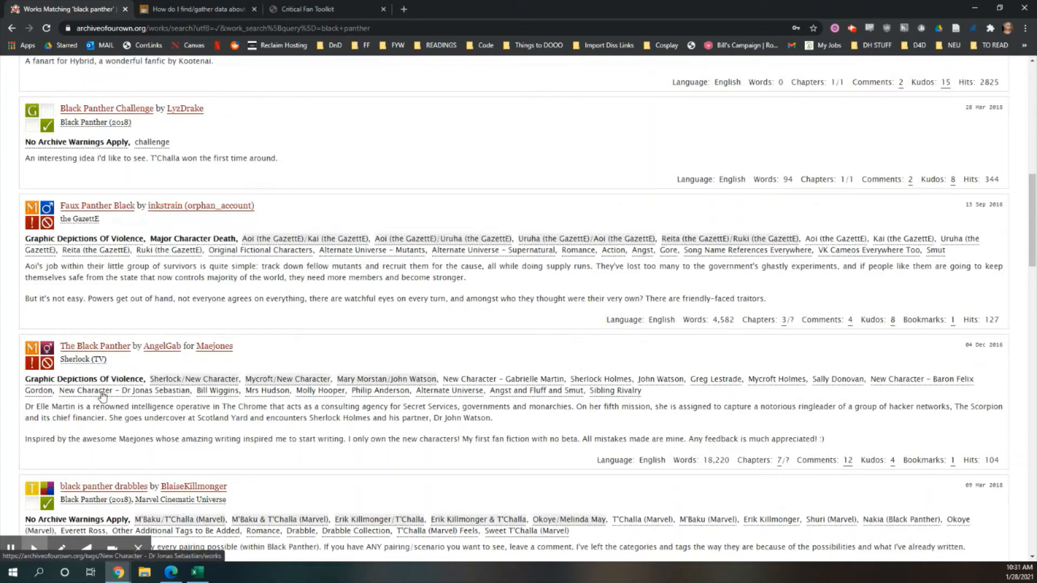
{"action": "left_click", "coordinate": [102, 123]}
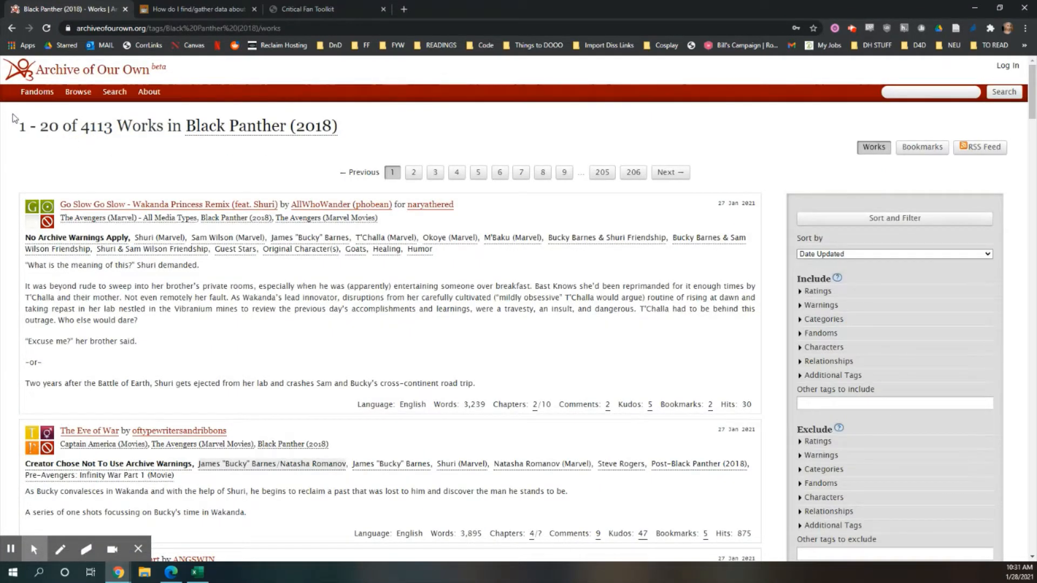
Step: Expand the Characters filter in the works listing's sort and filter sidebar
{"action": "left_click_drag", "start_coordinate": [24, 133], "coordinate": [394, 127]}
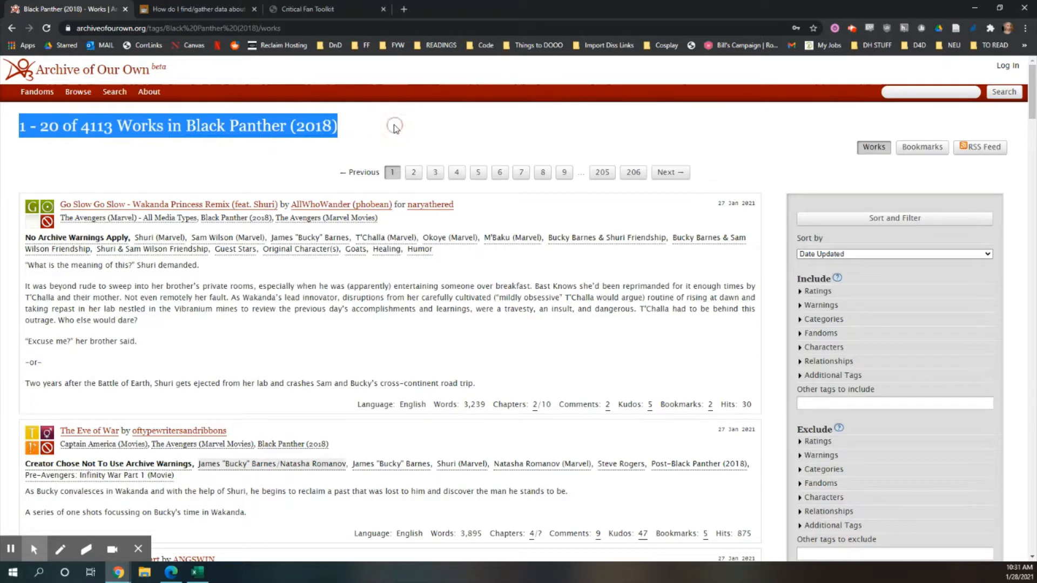
{"action": "left_click", "coordinate": [395, 129]}
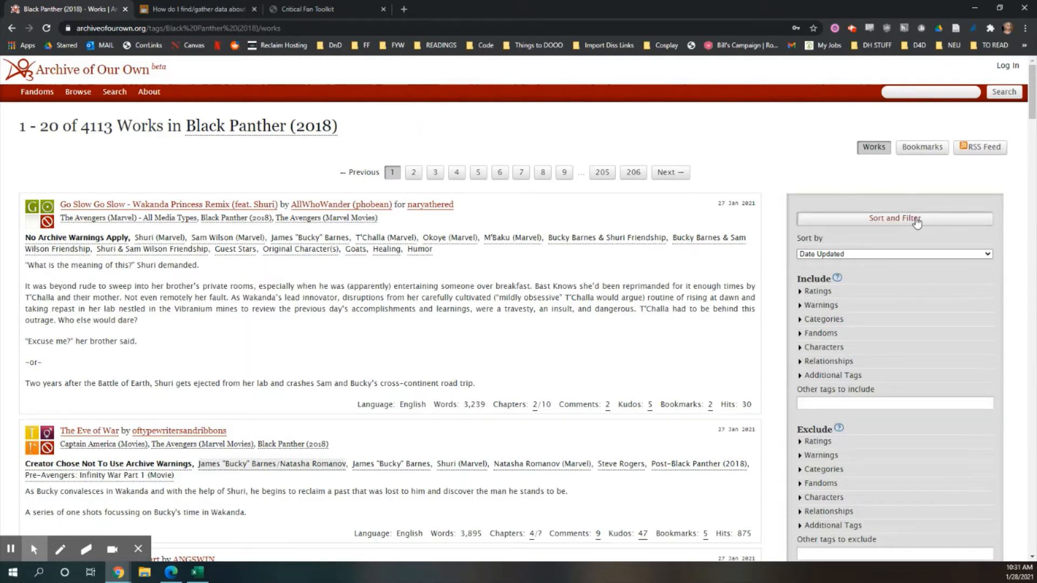
{"action": "left_click", "coordinate": [864, 348]}
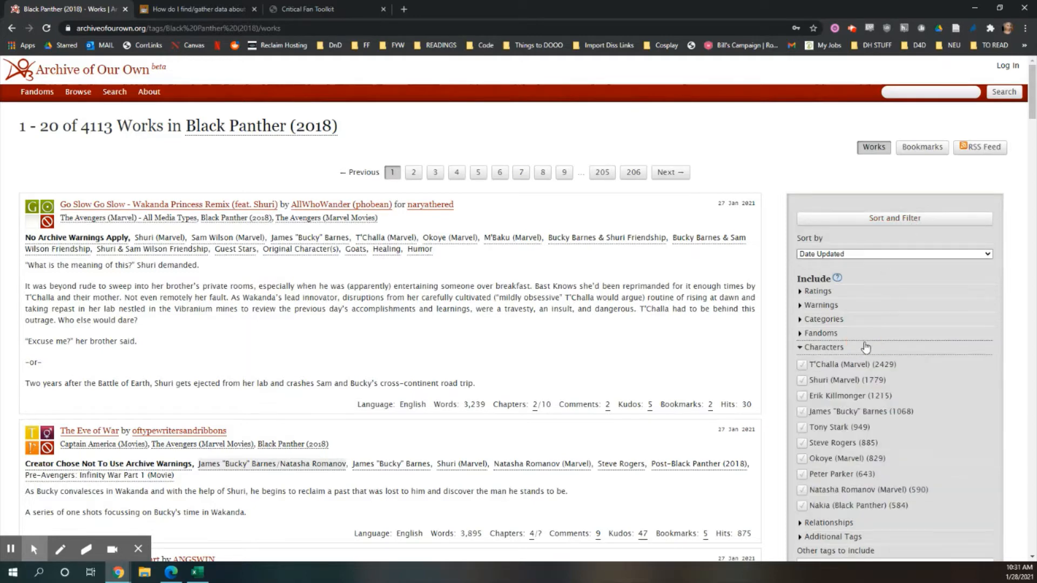
{"action": "scroll", "coordinate": [772, 232], "scroll_direction": "down", "scroll_amount": 2}
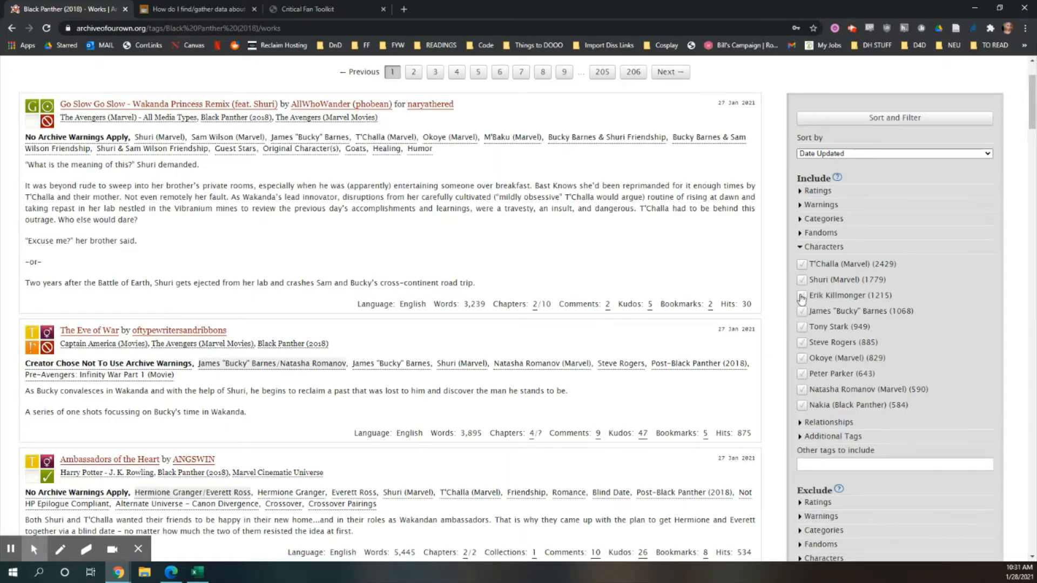
Step: Switch to Excel, open Sheet2 and widen columns A through C
{"action": "mouse_move", "coordinate": [206, 576]}
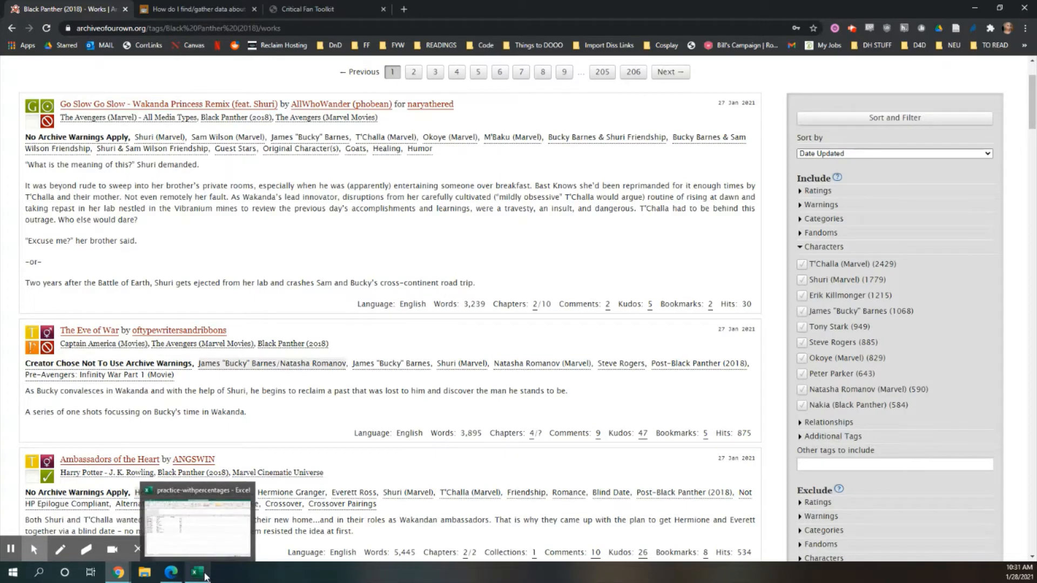
{"action": "left_click", "coordinate": [150, 545]}
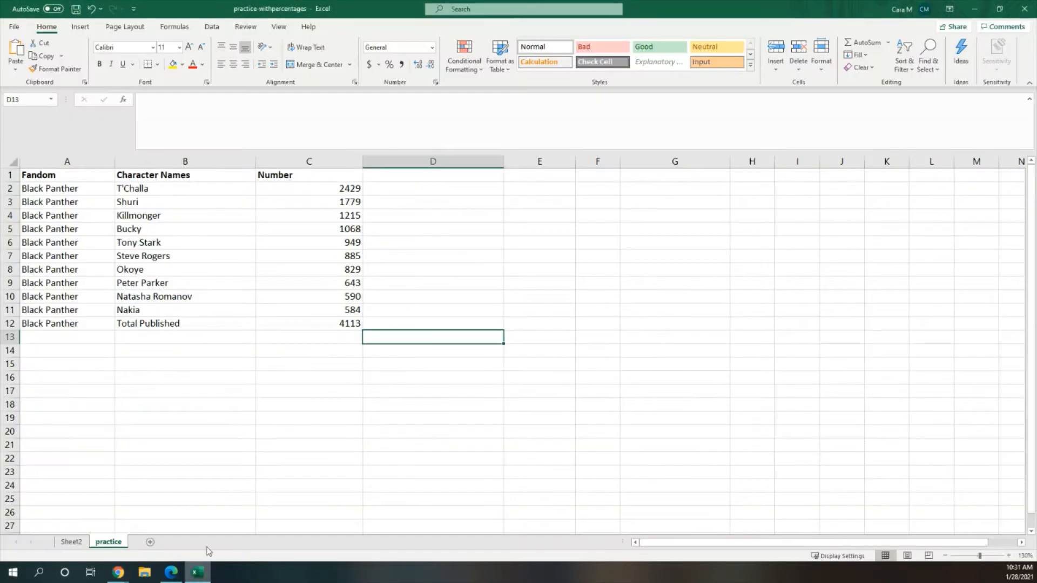
{"action": "left_click", "coordinate": [71, 542]}
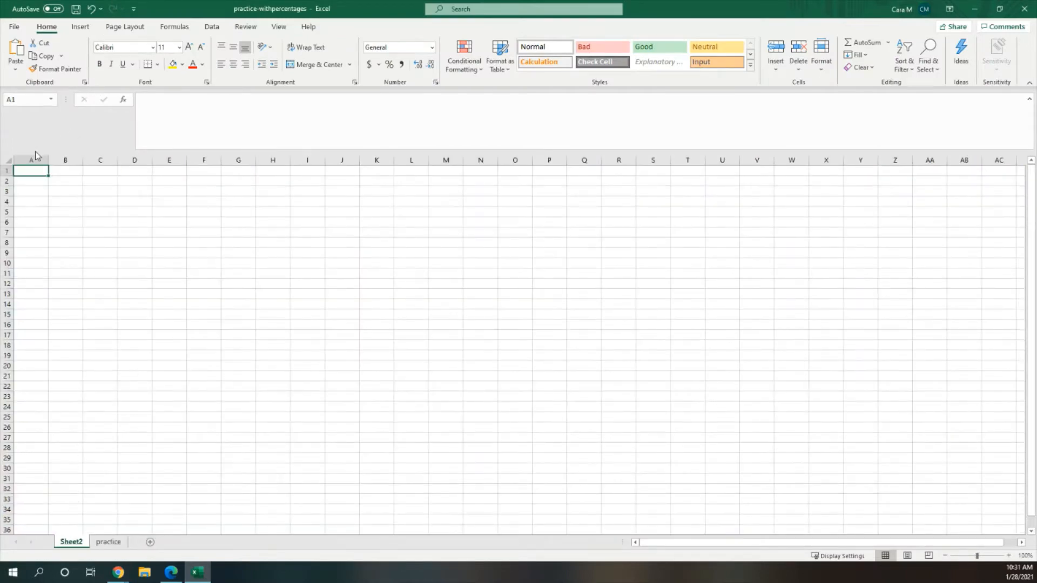
{"action": "left_click_drag", "start_coordinate": [49, 160], "coordinate": [378, 160]}
{"action": "left_click", "coordinate": [126, 168]}
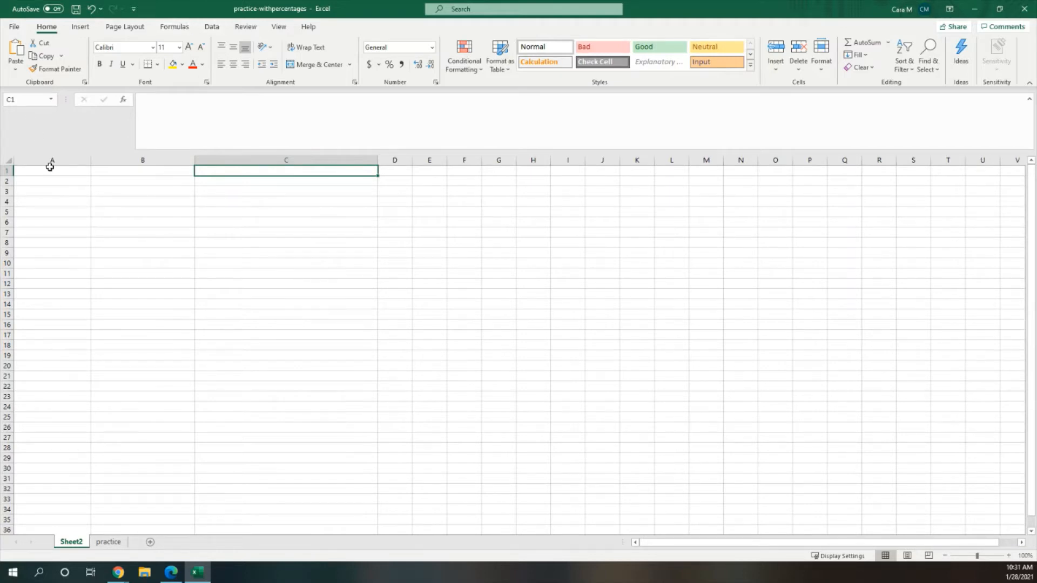
{"action": "left_click", "coordinate": [49, 172]}
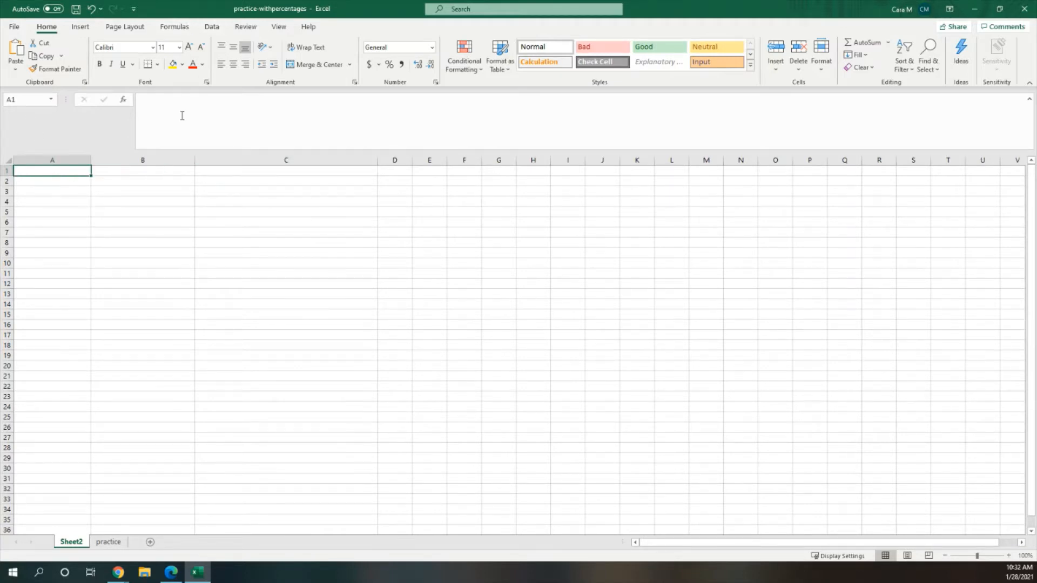
Step: Enter the headers Fandom, Character and Number across the first row
{"action": "type", "text": "Fandom"}
{"action": "key", "text": "Tab"}
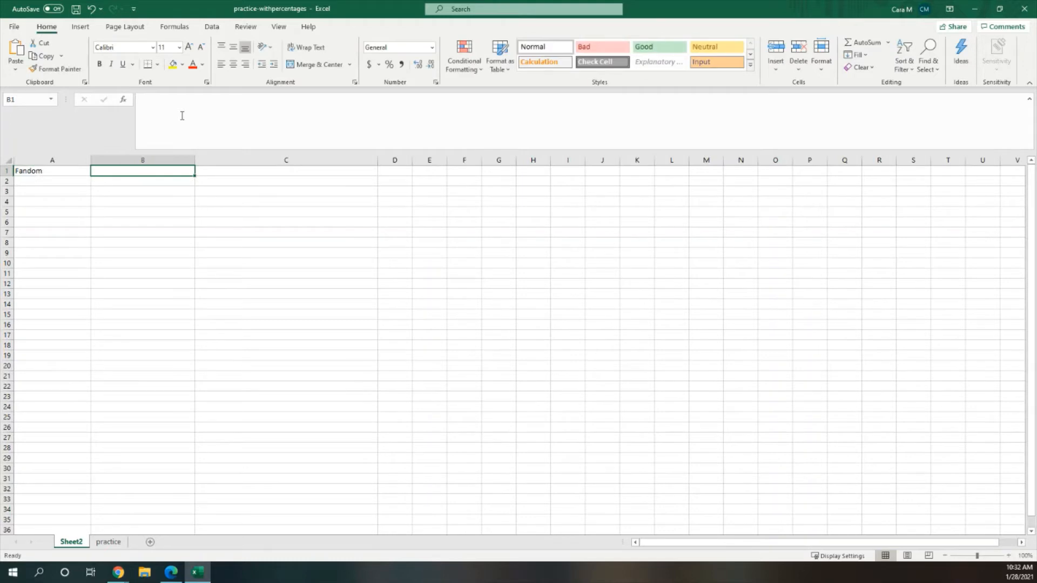
{"action": "type", "text": "Character"}
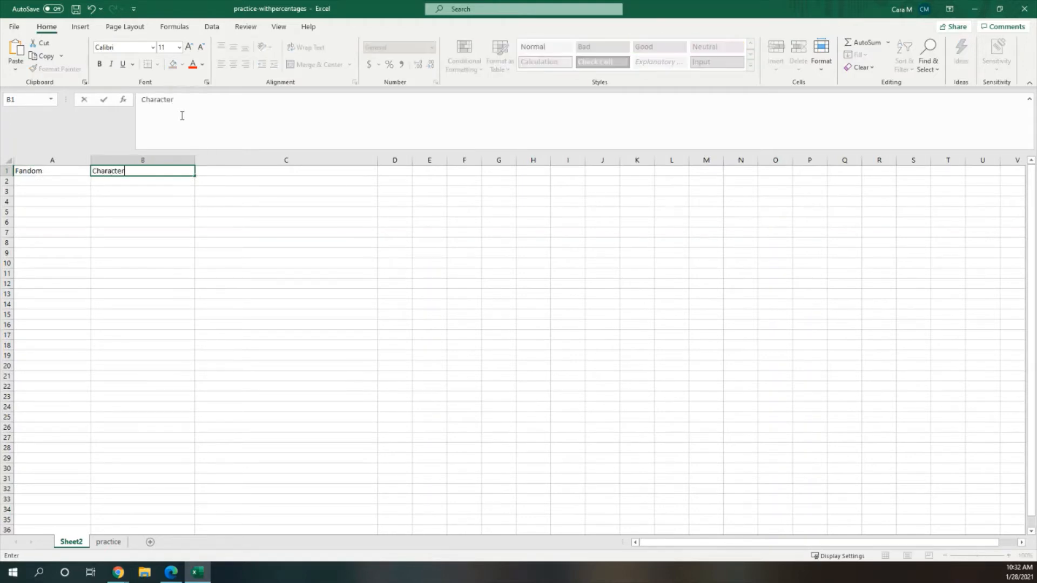
{"action": "key", "text": "Tab"}
{"action": "type", "text": "N"}
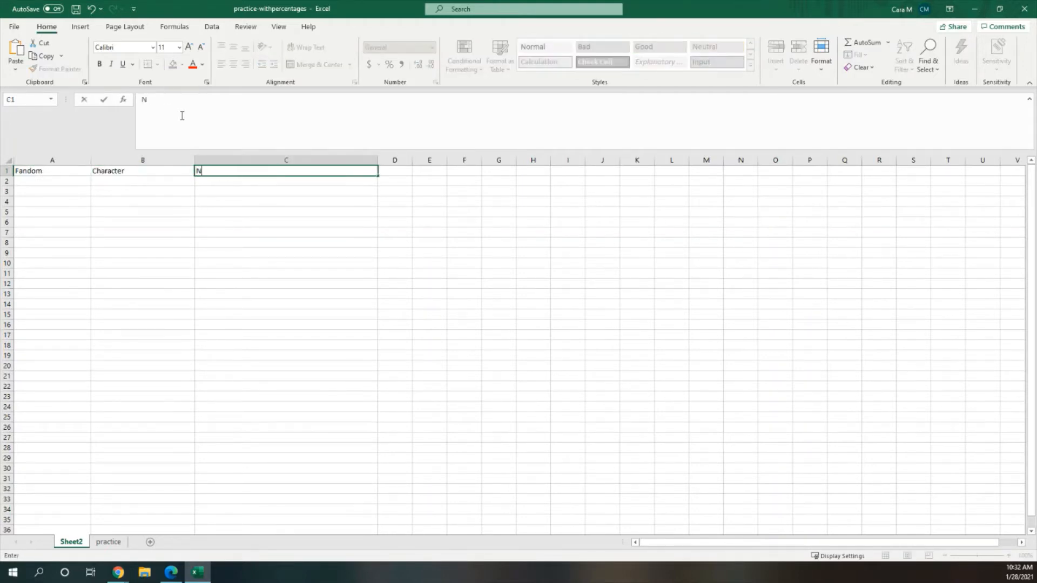
{"action": "type", "text": "umber"}
Step: Enter Black Panther in A2 and fill it down through A11
{"action": "left_click", "coordinate": [58, 182]}
{"action": "type", "text": "Black Panther"}
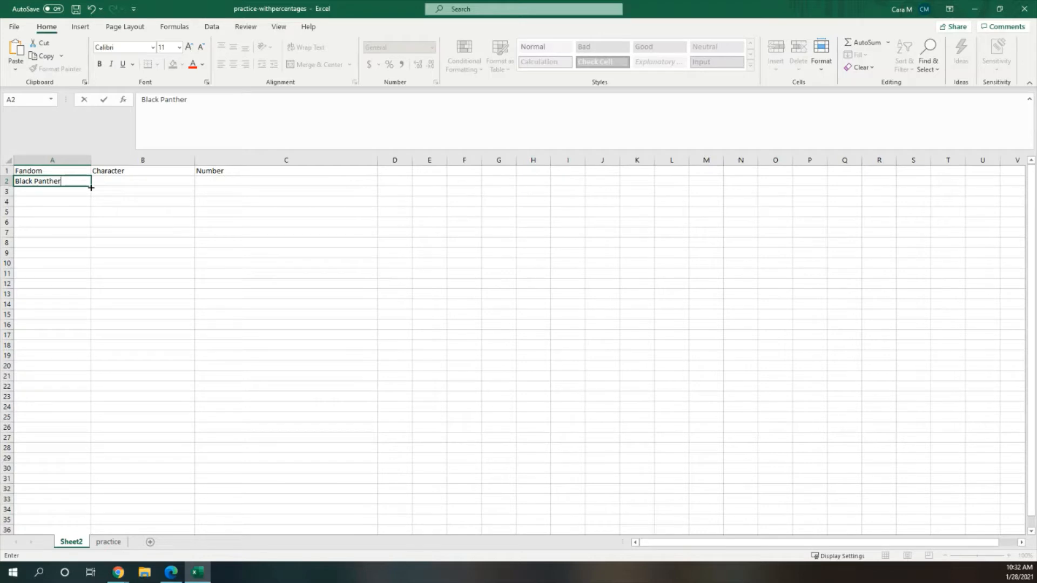
{"action": "left_click_drag", "start_coordinate": [91, 187], "coordinate": [84, 280]}
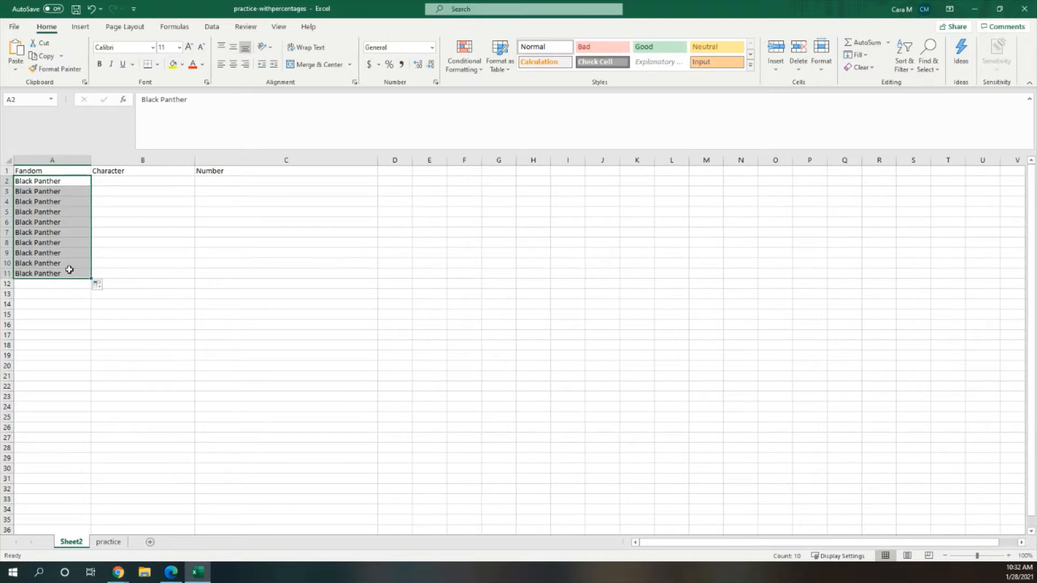
{"action": "left_click", "coordinate": [146, 186]}
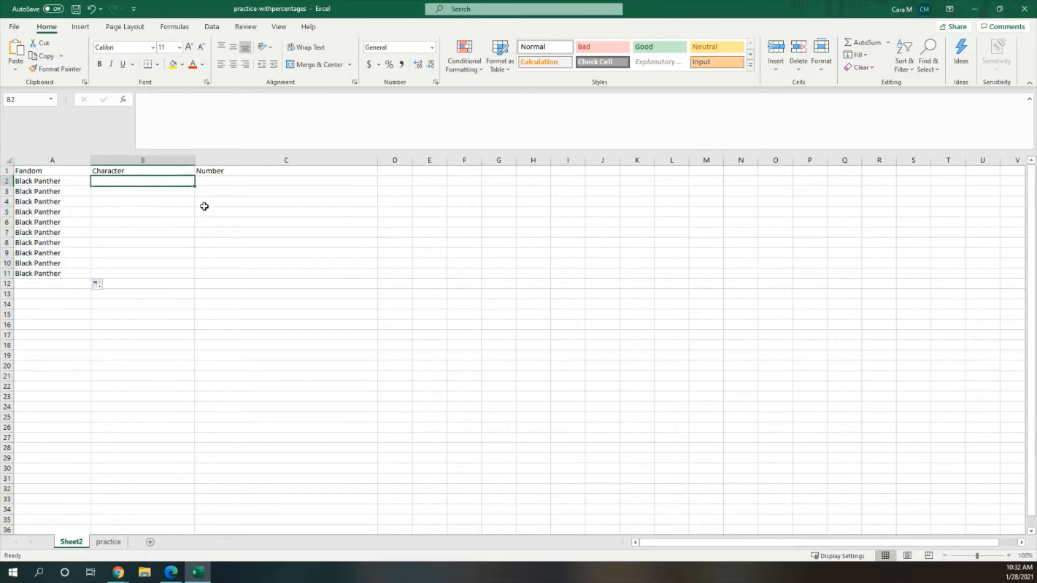
Step: Copy the list of top ten characters with their counts from the AO3 filter sidebar
{"action": "key", "text": "alt+Tab"}
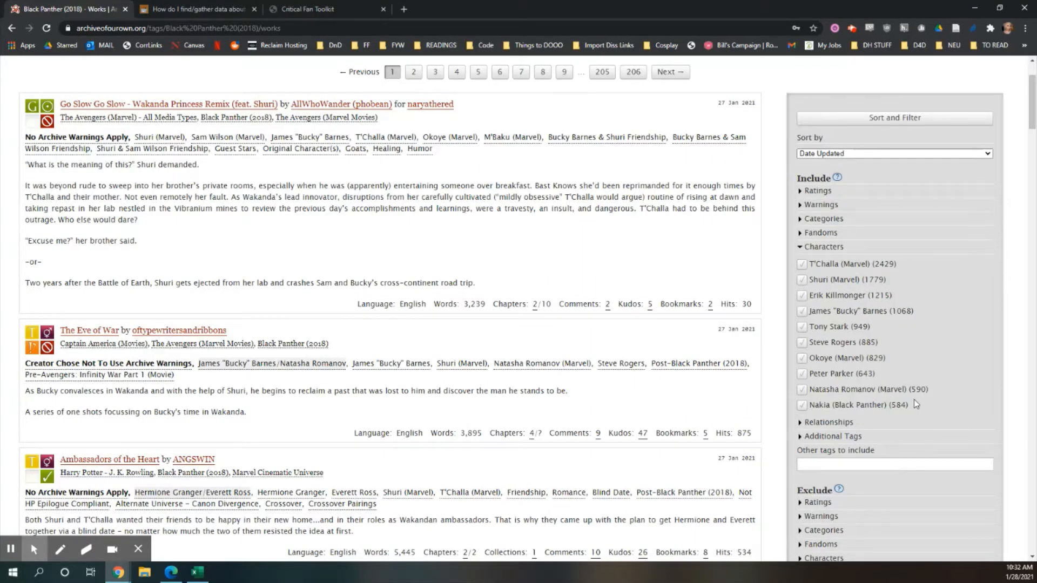
{"action": "left_click_drag", "start_coordinate": [916, 404], "coordinate": [808, 266]}
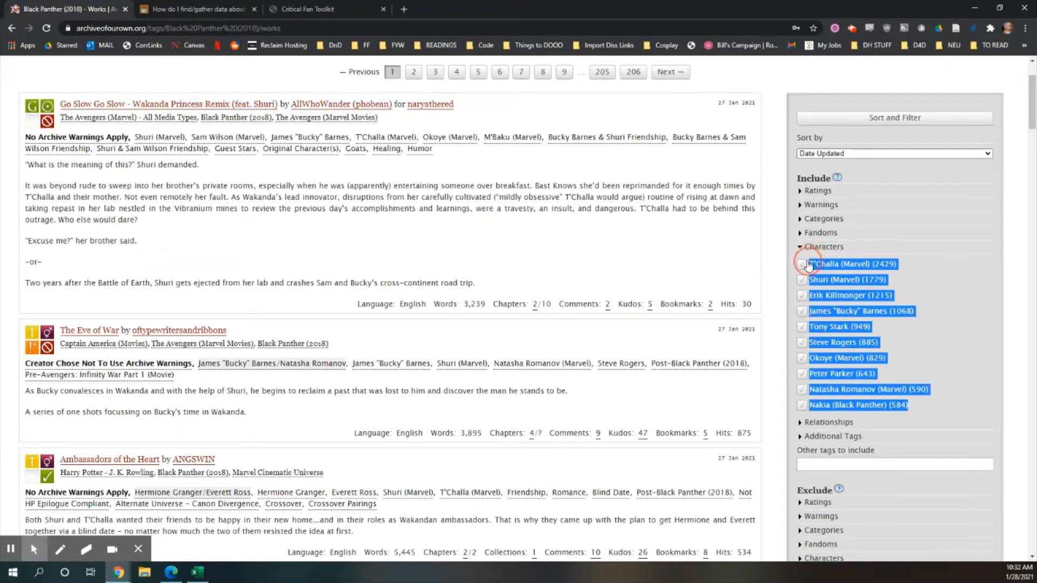
{"action": "right_click", "coordinate": [808, 266]}
{"action": "left_click", "coordinate": [822, 272]}
Step: Paste the character list into the sheet starting at H7, matching destination formatting
{"action": "key", "text": "alt+Tab"}
{"action": "left_click", "coordinate": [537, 234]}
{"action": "right_click", "coordinate": [536, 238]}
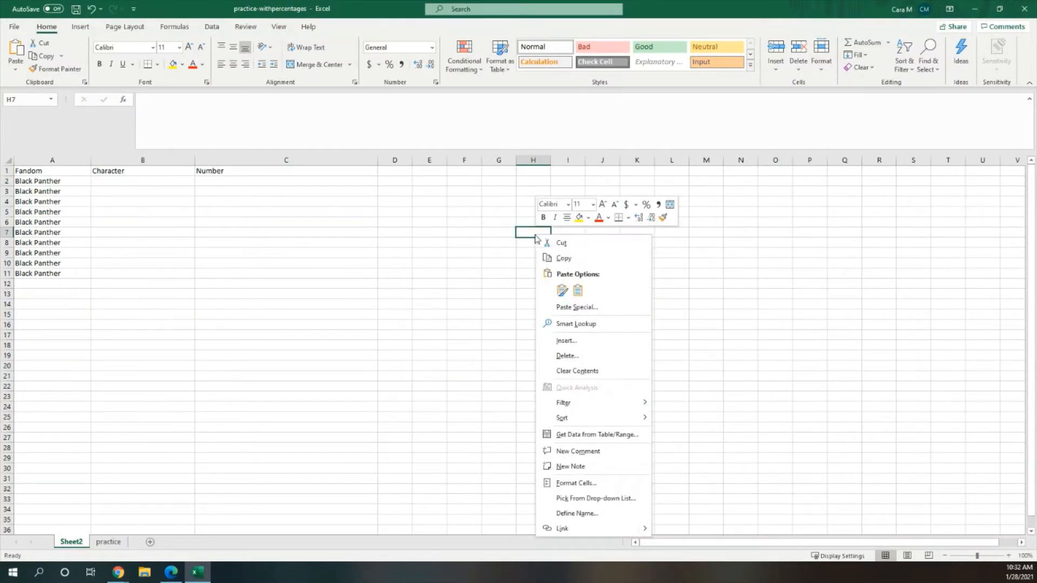
{"action": "left_click", "coordinate": [578, 290]}
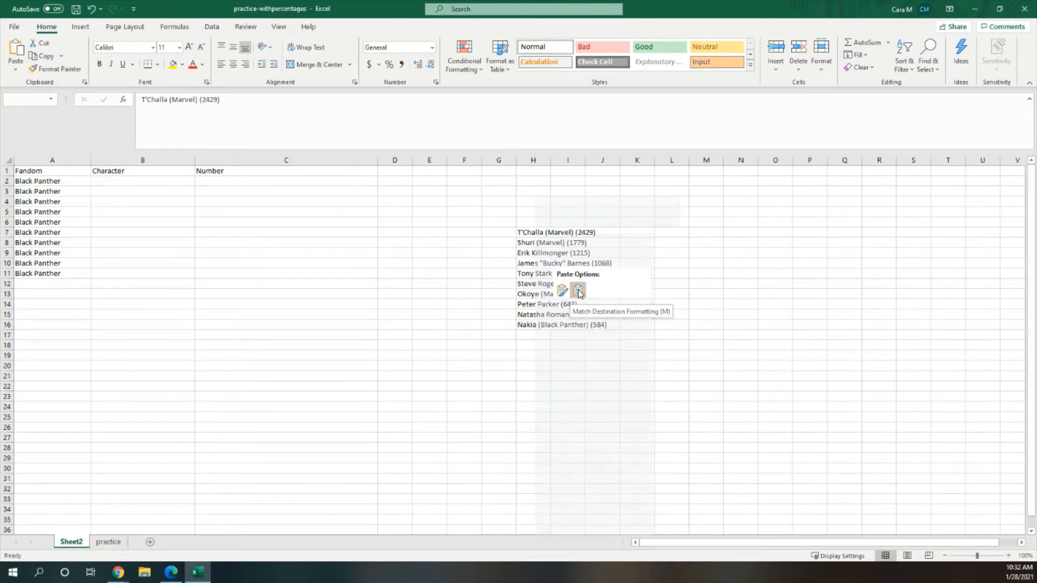
{"action": "left_click", "coordinate": [578, 290]}
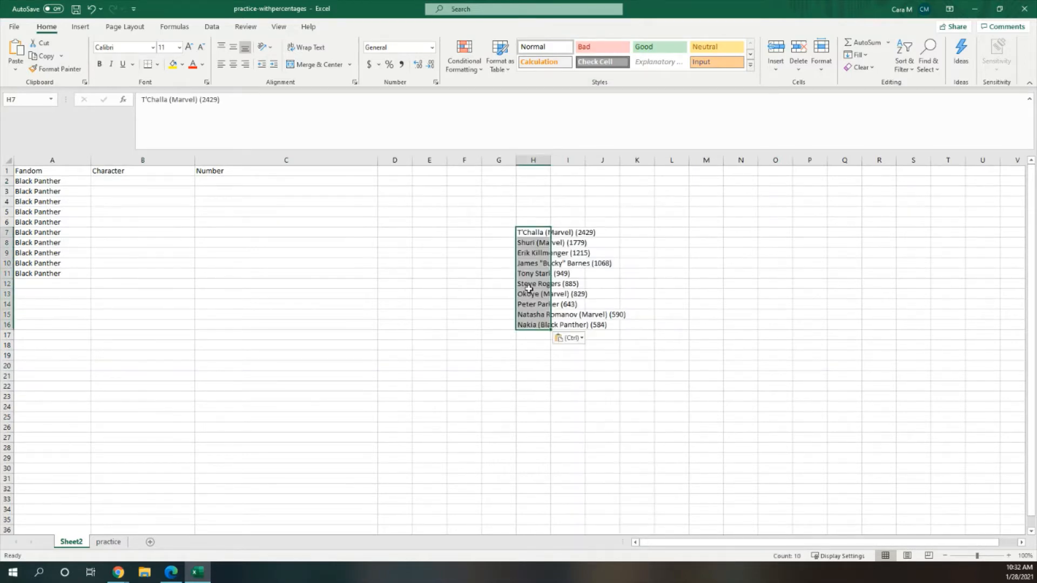
Step: Widen column H, and enter T'Challa with 2429 in the Character and Number cells of row 2
{"action": "left_click_drag", "start_coordinate": [550, 160], "coordinate": [594, 159]}
{"action": "left_click", "coordinate": [126, 182]}
{"action": "type", "text": "T"}
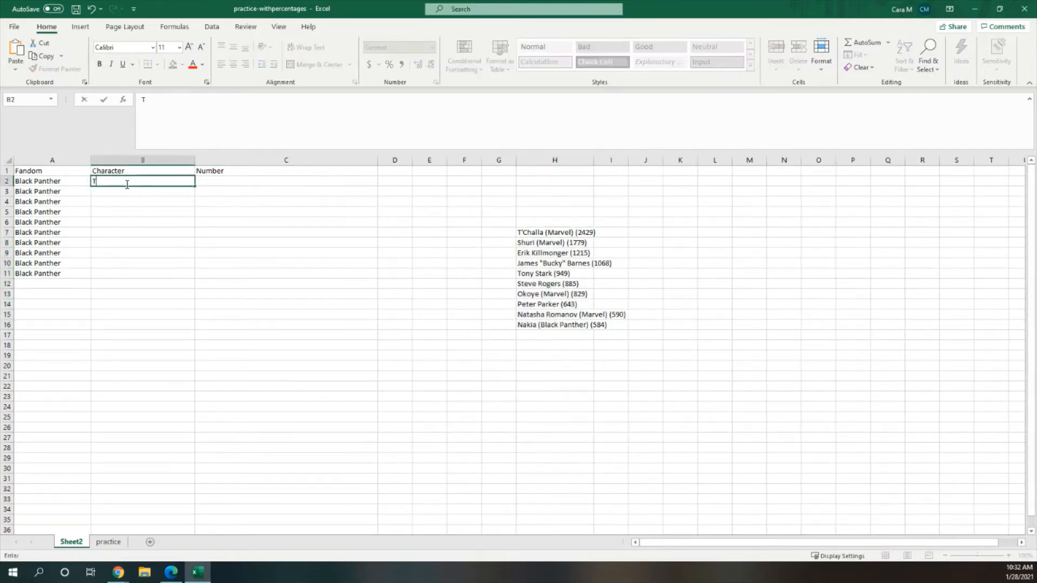
{"action": "type", "text": "'Cjhahalla"}
{"action": "key", "text": "Tab"}
{"action": "type", "text": "2"}
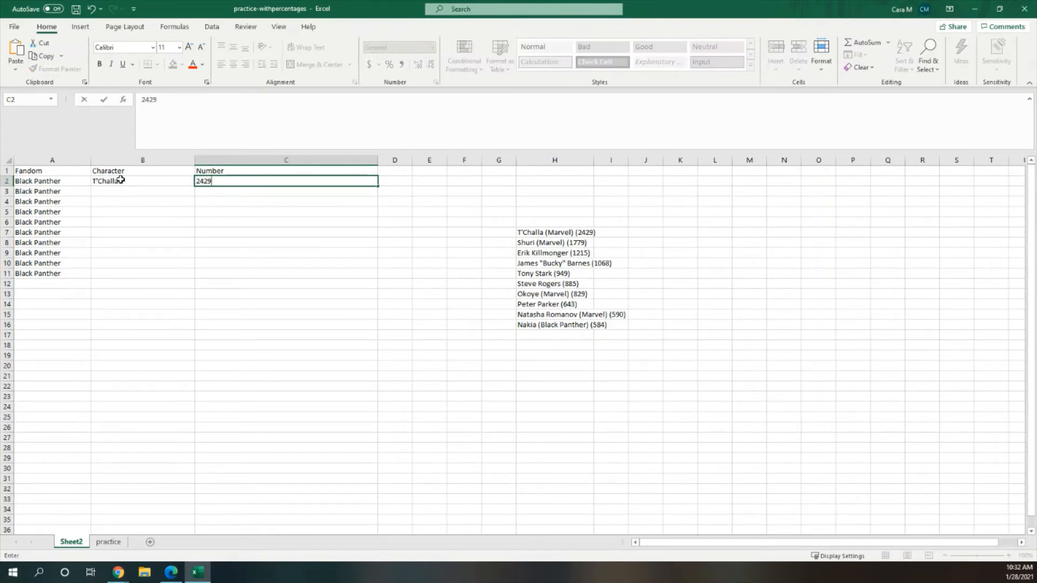
Step: Enter Shuri with 1779 in the Character and Number cells of row 3
{"action": "left_click", "coordinate": [124, 191]}
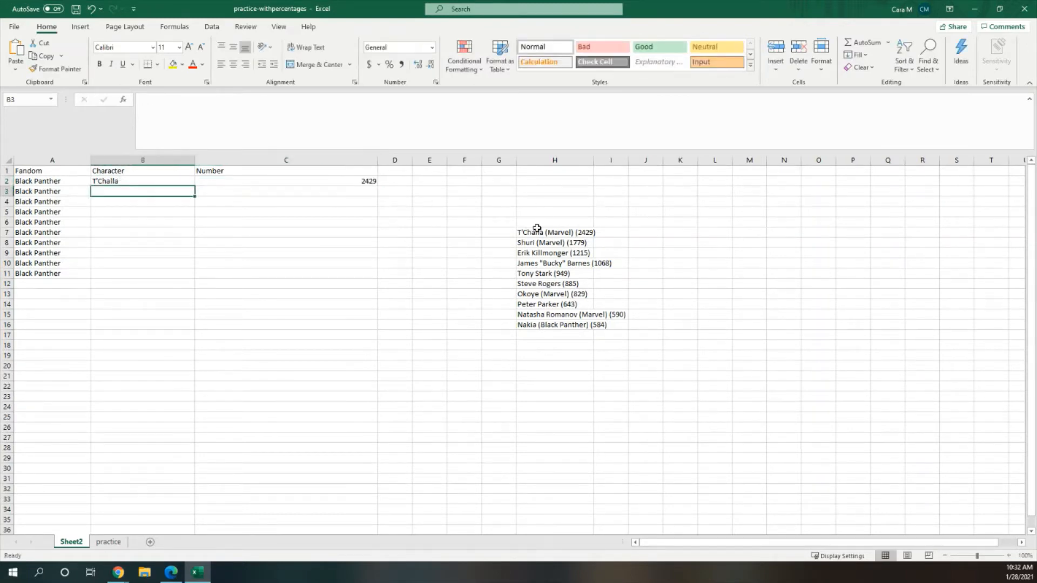
{"action": "type", "text": "Shuri"}
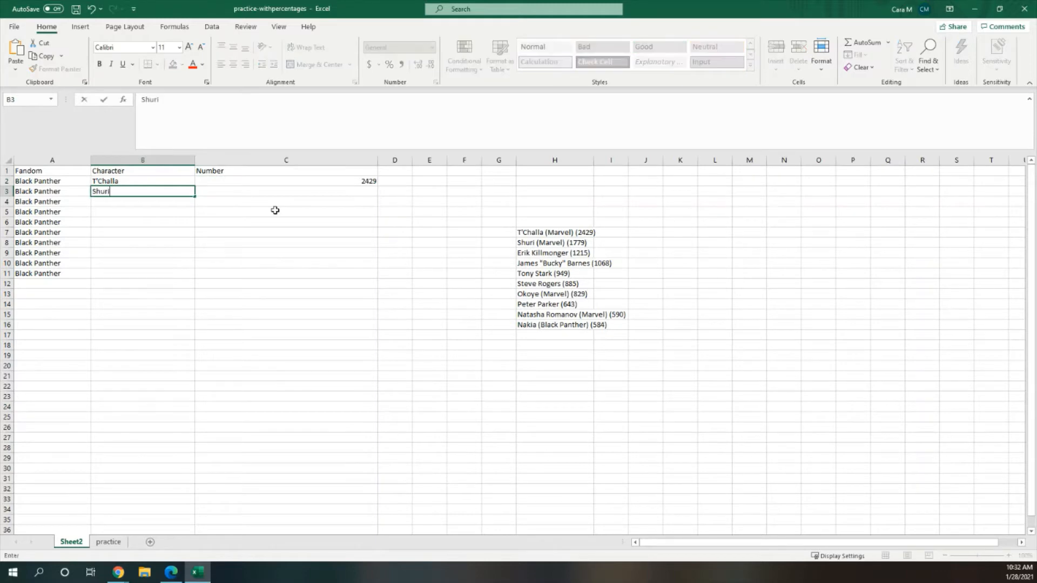
{"action": "key", "text": "Tab"}
{"action": "type", "text": "1"}
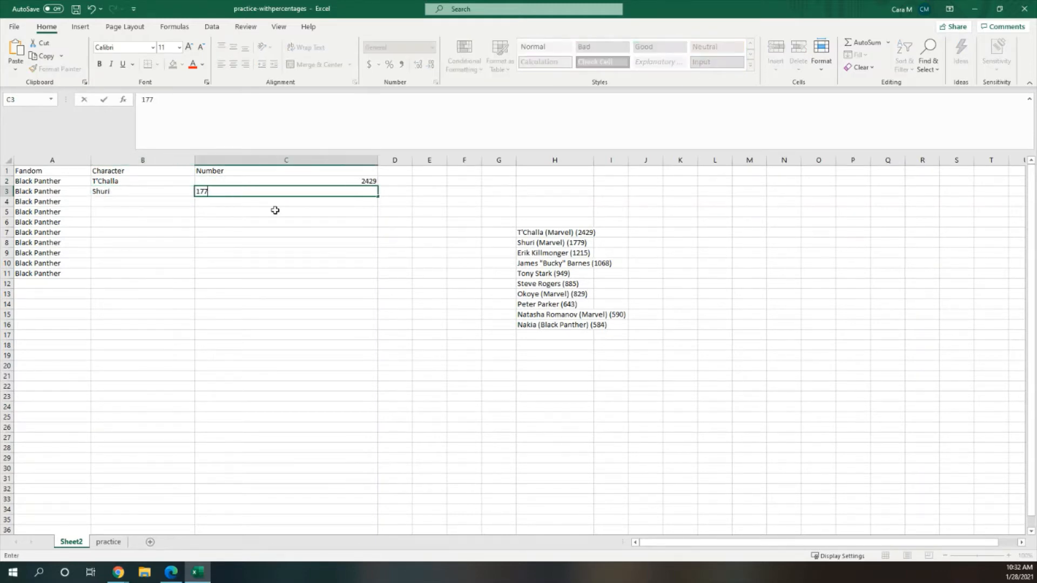
{"action": "left_click", "coordinate": [245, 211]}
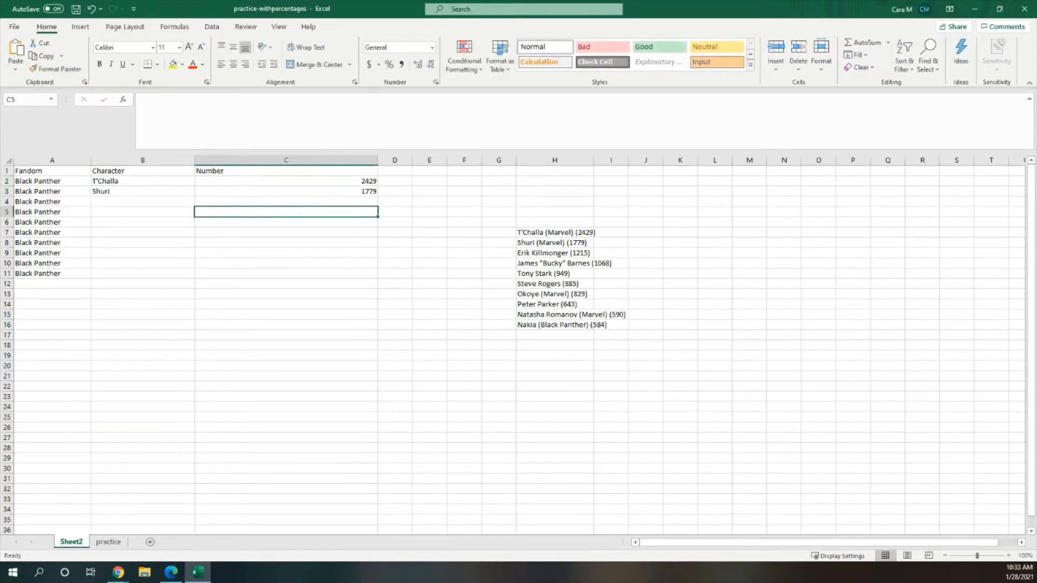
Step: Switch to the practice sheet and review its completed character table with the Total Published row
{"action": "left_click", "coordinate": [108, 542]}
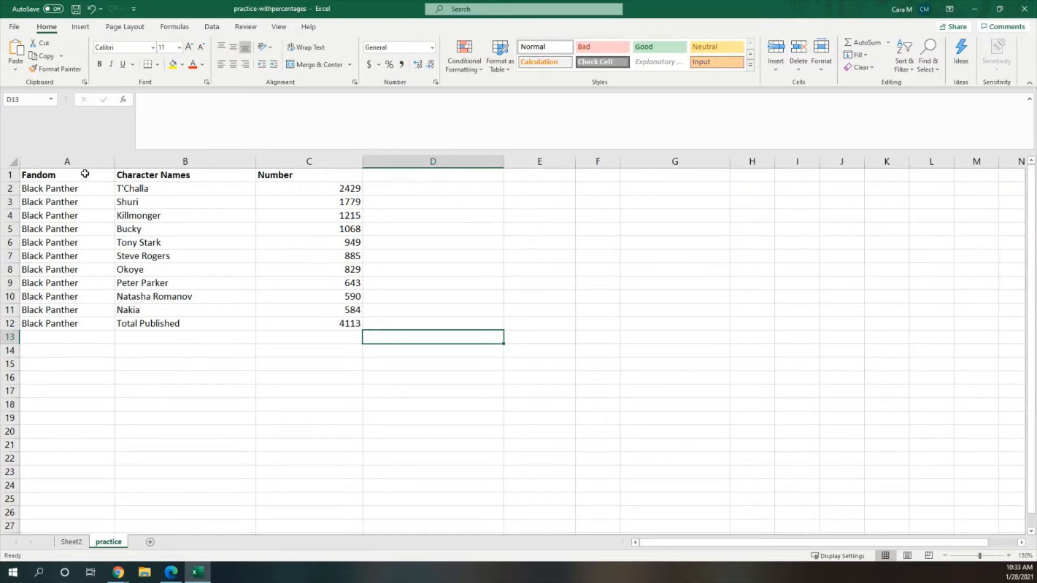
{"action": "left_click_drag", "start_coordinate": [83, 174], "coordinate": [289, 323]}
{"action": "left_click", "coordinate": [289, 324]}
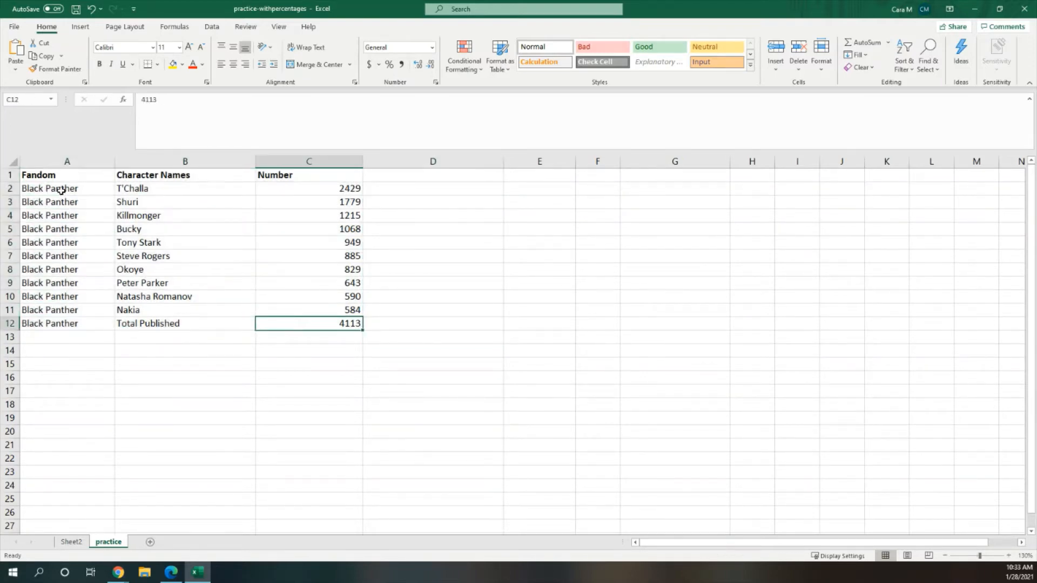
{"action": "left_click_drag", "start_coordinate": [62, 190], "coordinate": [44, 321]}
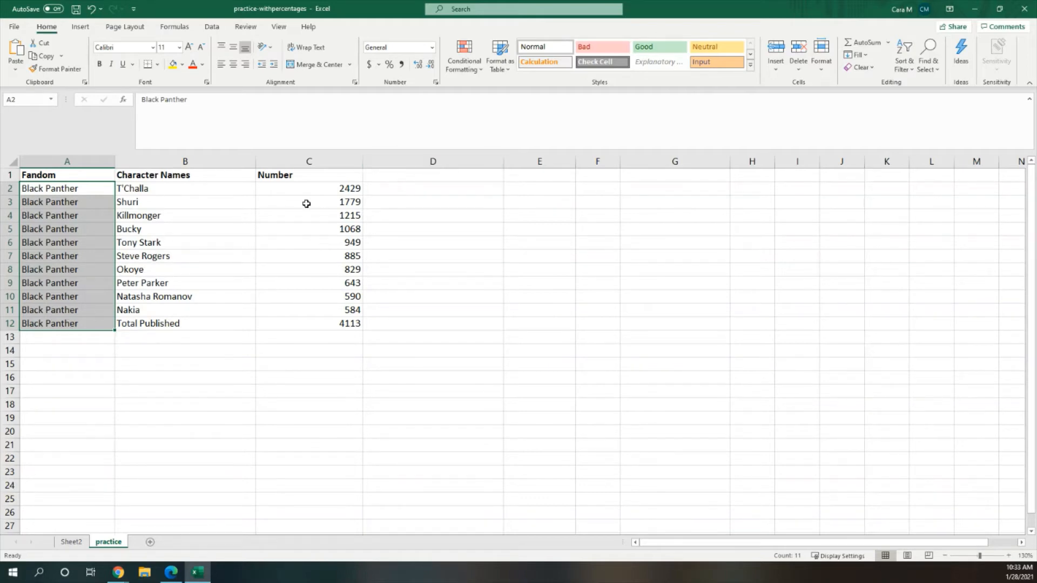
{"action": "left_click", "coordinate": [408, 180]}
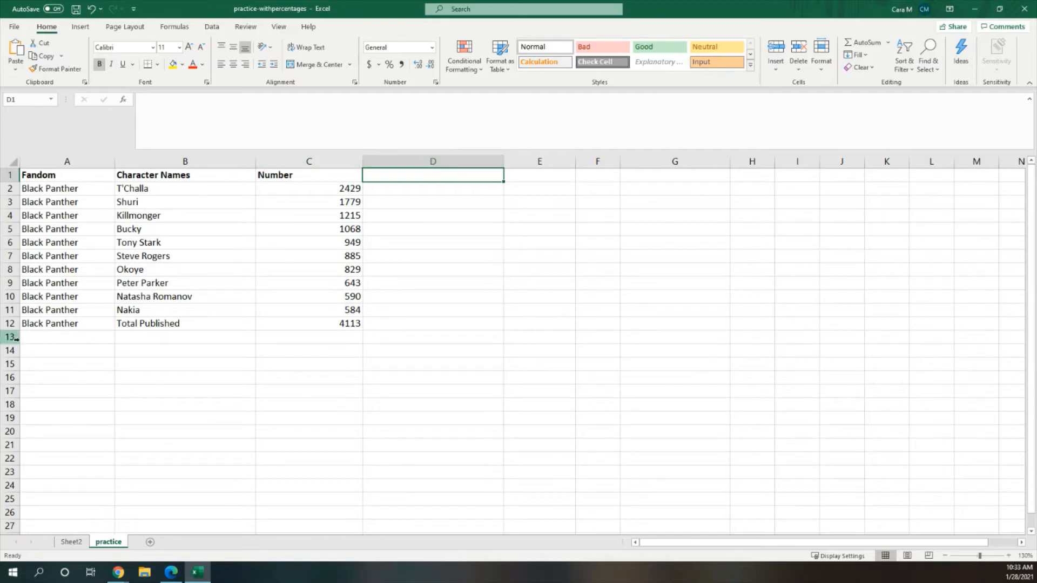
{"action": "left_click_drag", "start_coordinate": [27, 329], "coordinate": [345, 325]}
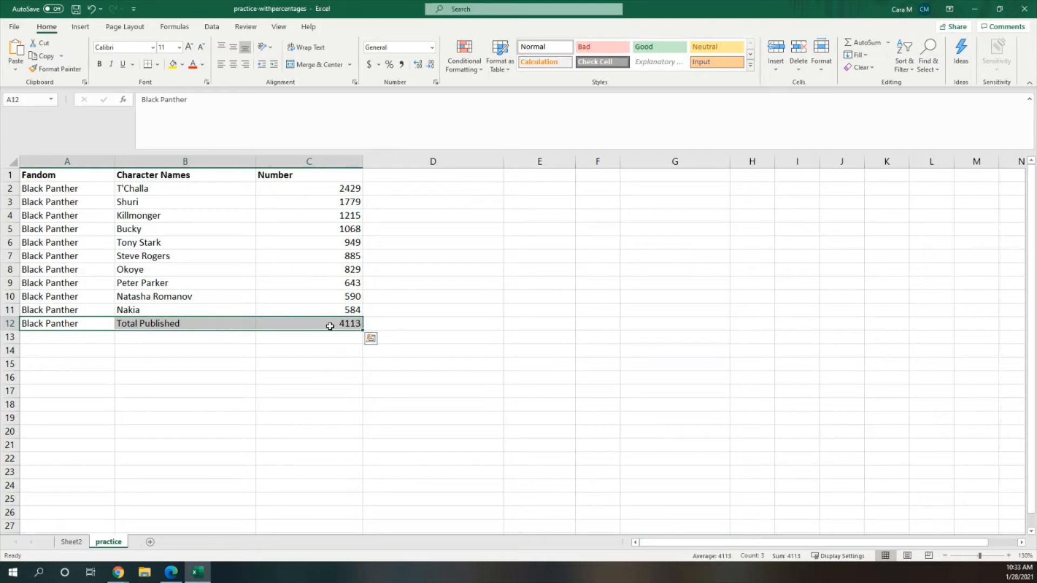
Step: Check the total works count heading on the AO3 Black Panther (2018) page, then return to the spreadsheet
{"action": "key", "text": "alt+Tab"}
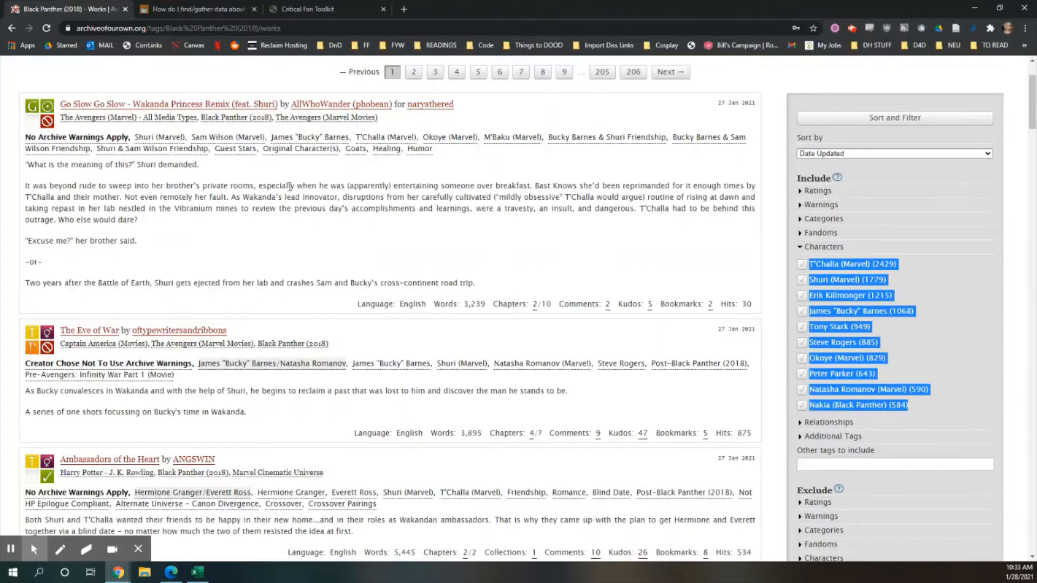
{"action": "scroll", "coordinate": [286, 183], "scroll_direction": "up", "scroll_amount": 2}
{"action": "left_click_drag", "start_coordinate": [138, 148], "coordinate": [7, 123]}
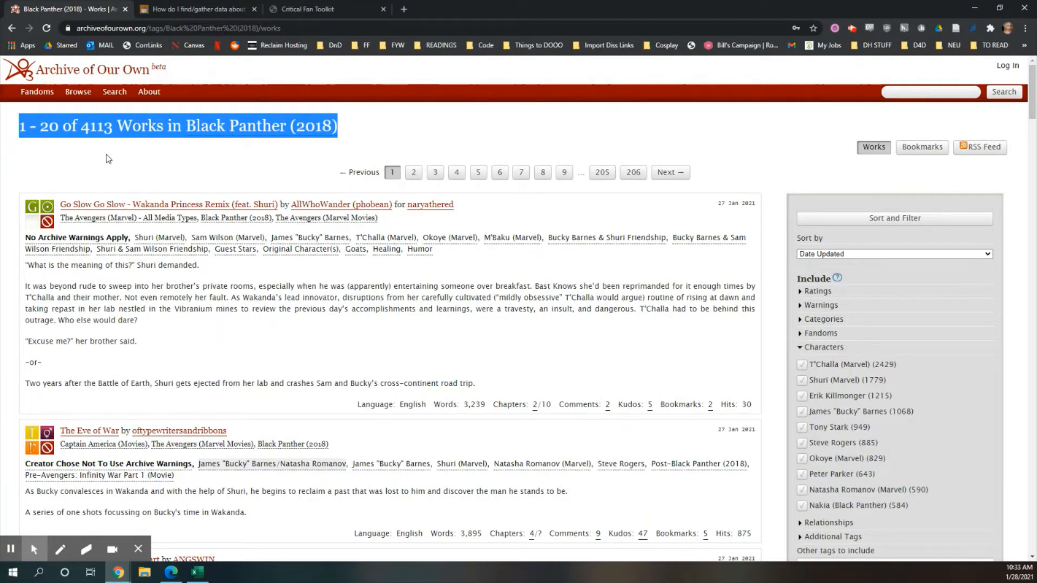
{"action": "left_click", "coordinate": [168, 157]}
{"action": "left_click", "coordinate": [197, 572]}
Step: Add the header Percentage in D1 of the practice sheet
{"action": "left_click", "coordinate": [204, 335]}
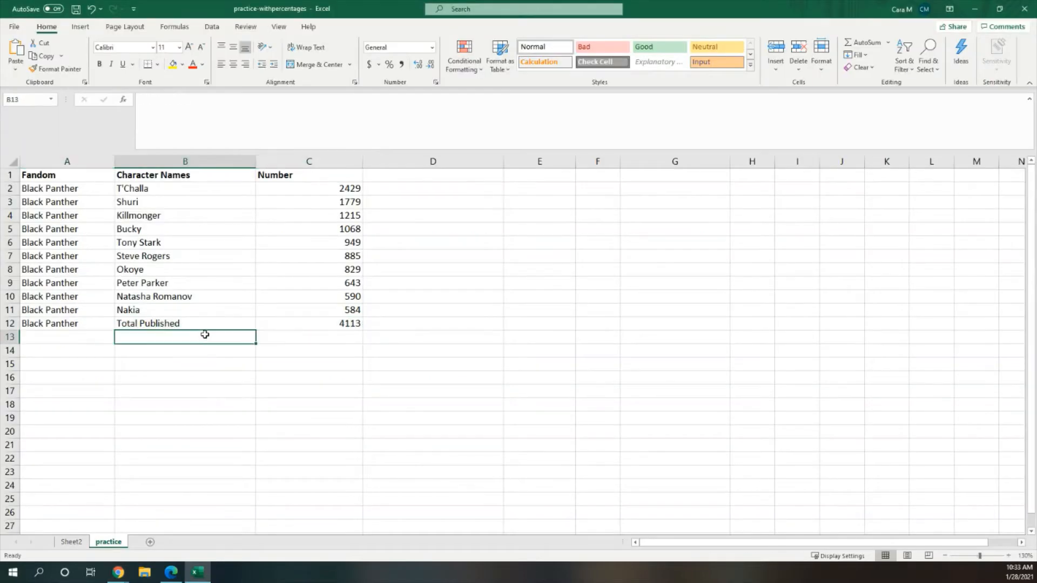
{"action": "left_click", "coordinate": [301, 327]}
{"action": "left_click", "coordinate": [453, 173]}
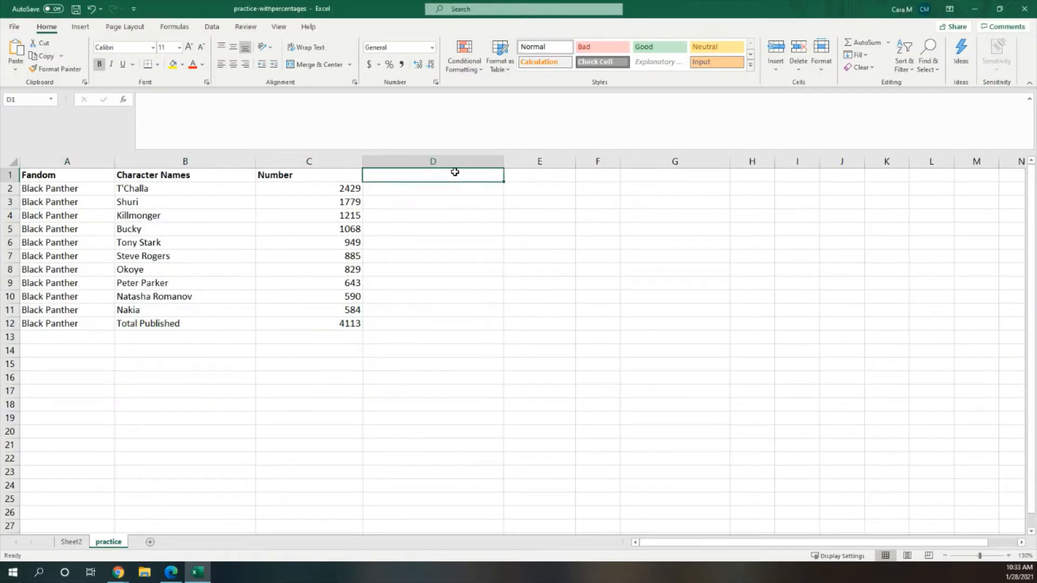
{"action": "type", "text": "Per"}
{"action": "key", "text": "BackSpace"}
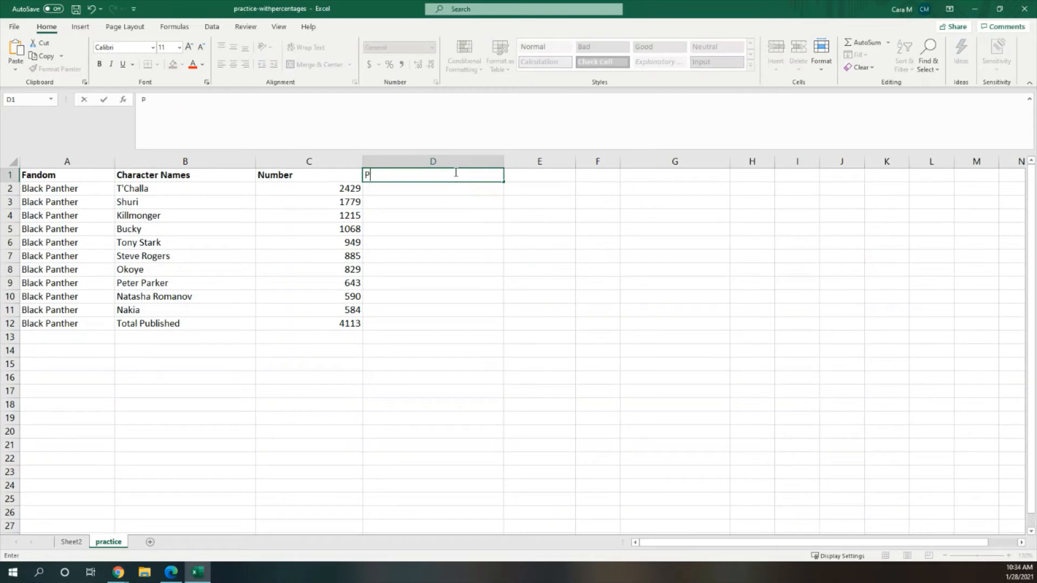
{"action": "type", "text": "ercentage"}
{"action": "left_click", "coordinate": [428, 189]}
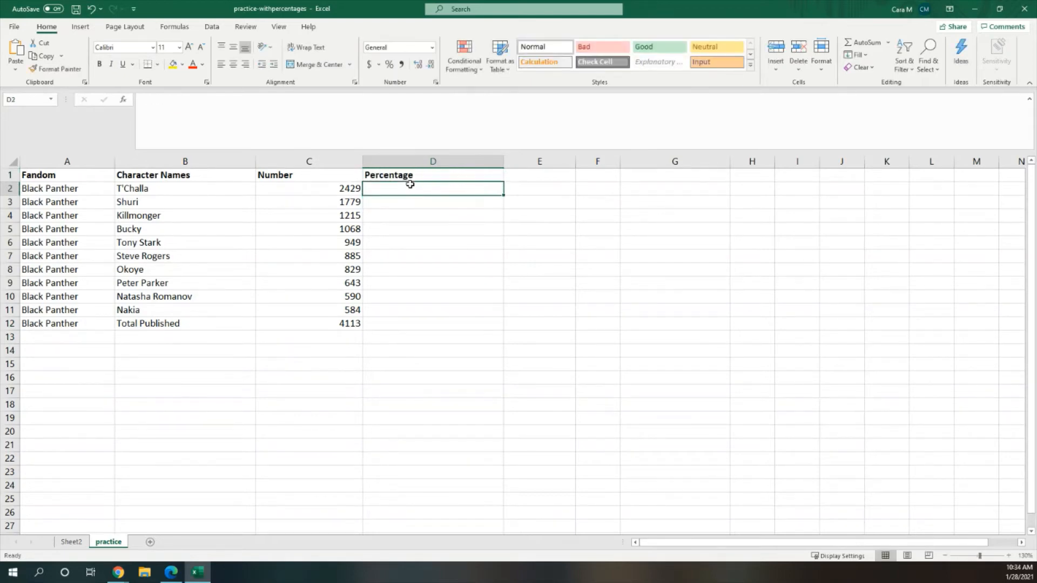
Step: Enter the formula =(C2/C12)*100 in D2 to compute T'Challa's percentage of total works
{"action": "double_click", "coordinate": [405, 187]}
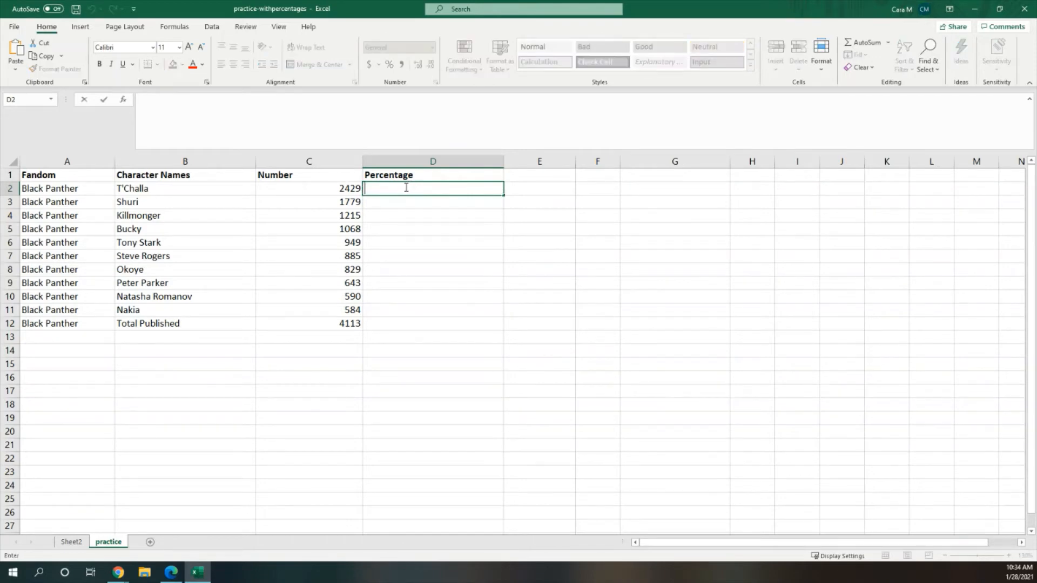
{"action": "type", "text": "=("}
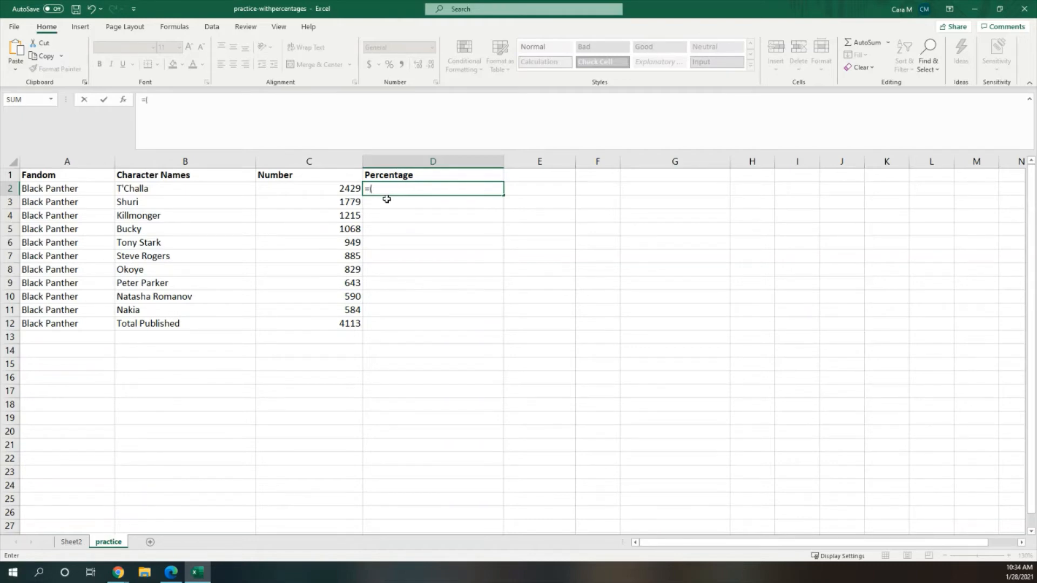
{"action": "left_click", "coordinate": [322, 190]}
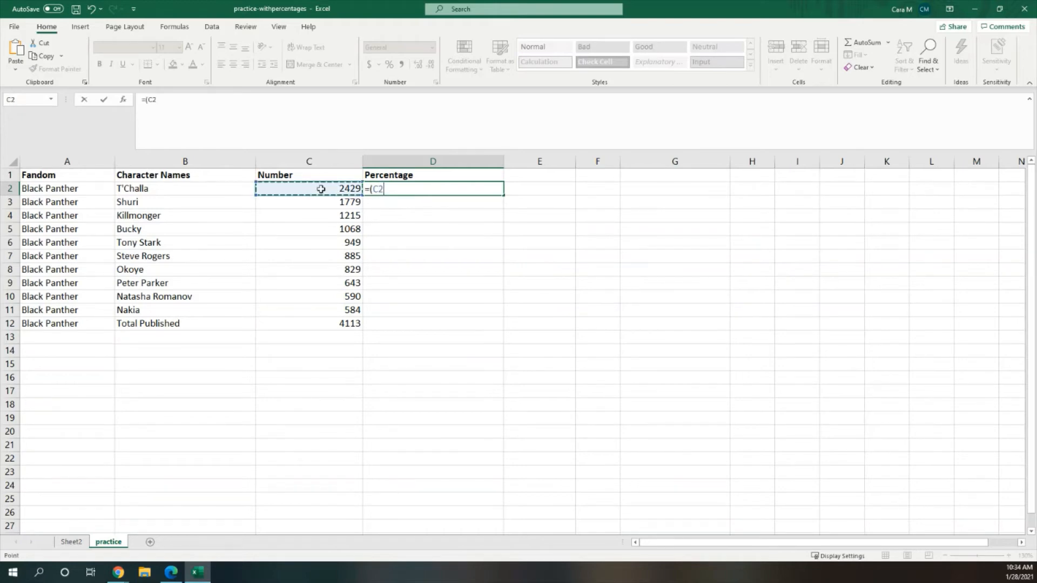
{"action": "type", "text": "/"}
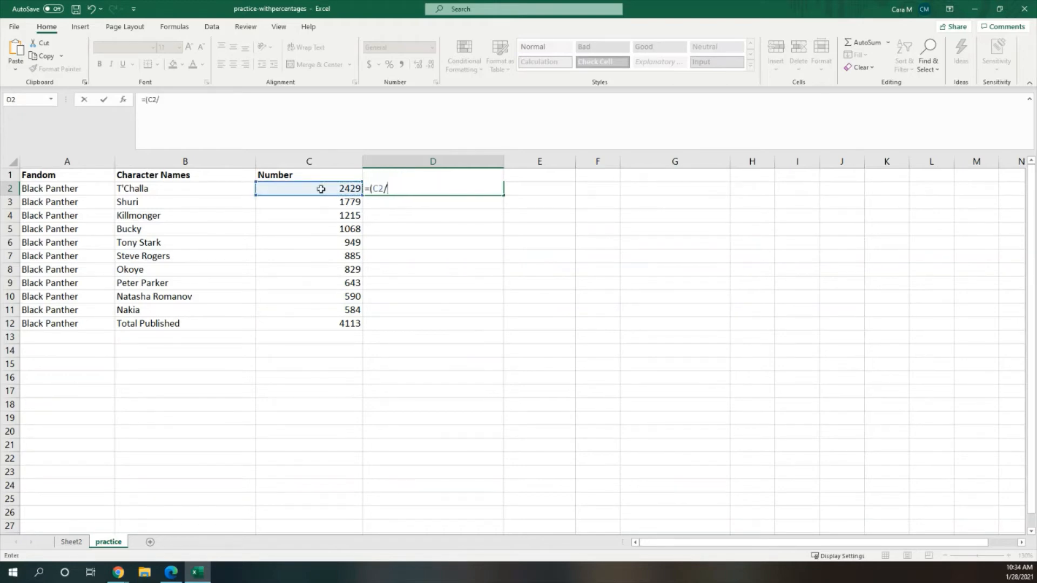
{"action": "left_click", "coordinate": [331, 324]}
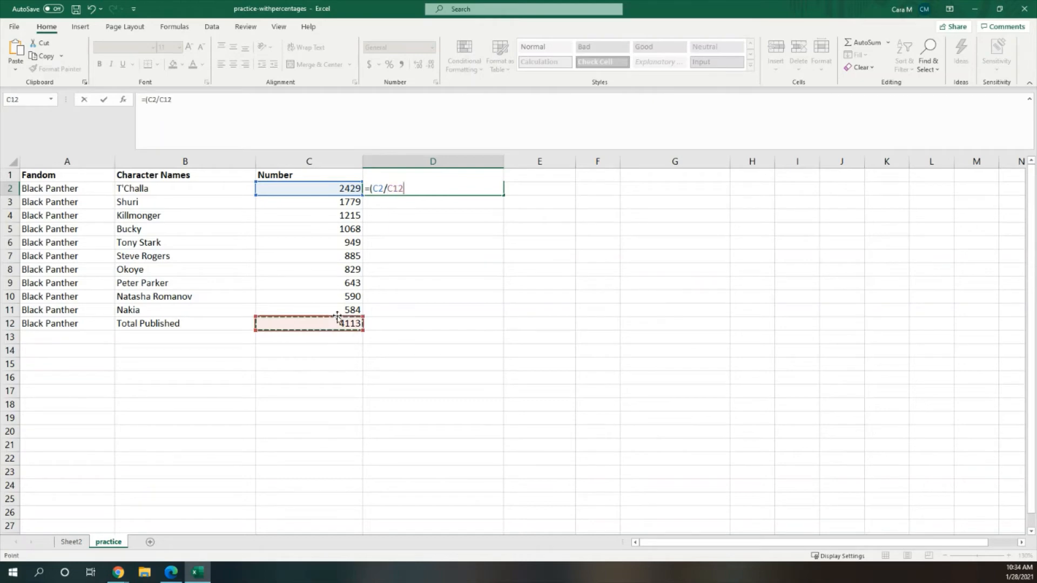
{"action": "type", "text": ")*100"}
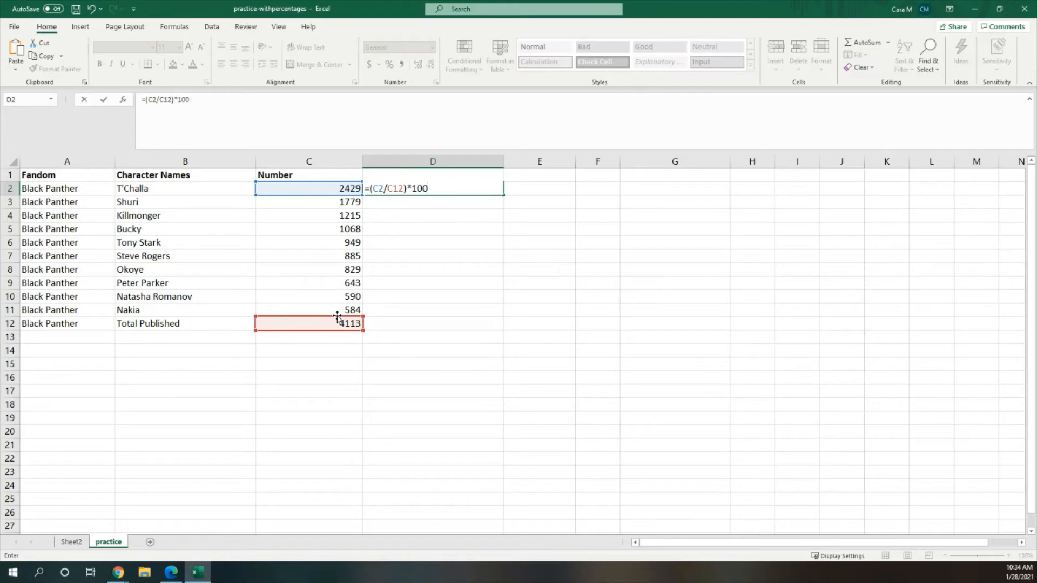
{"action": "left_click", "coordinate": [432, 198]}
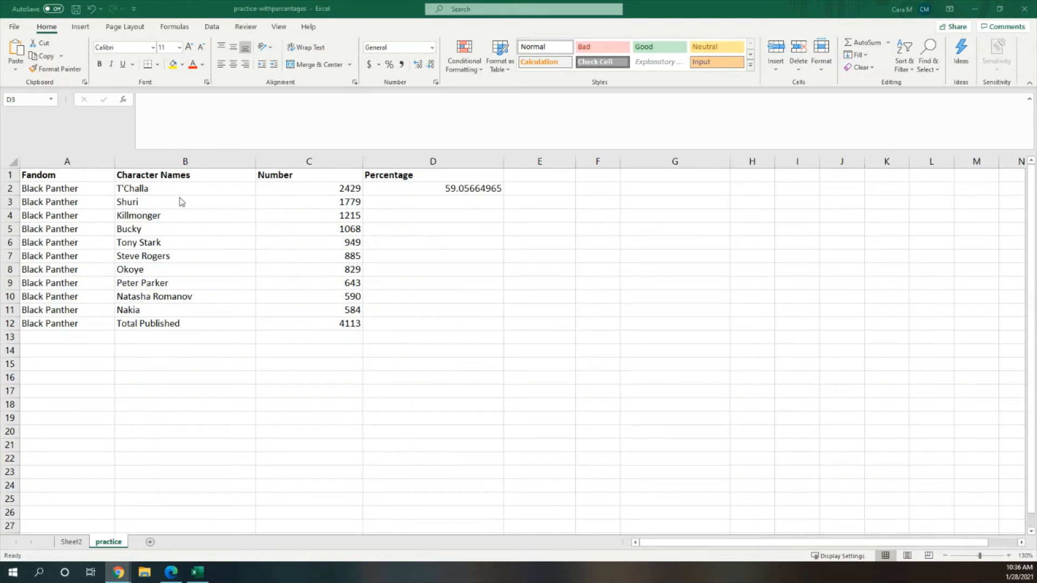
Step: Enter the formula =(C3/C12)*100 in D3 for Shuri's percentage
{"action": "left_click", "coordinate": [469, 202]}
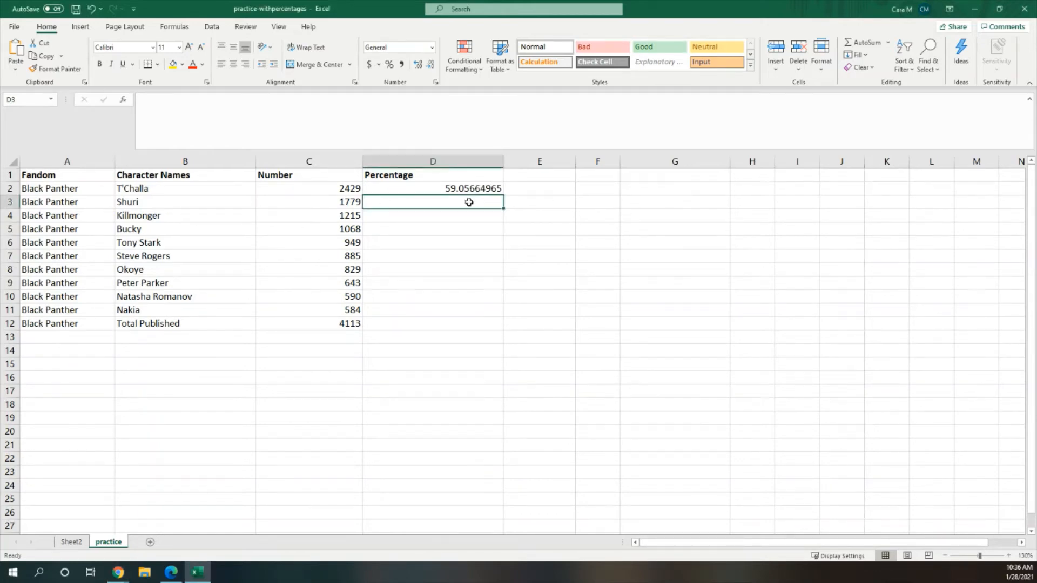
{"action": "type", "text": "=("}
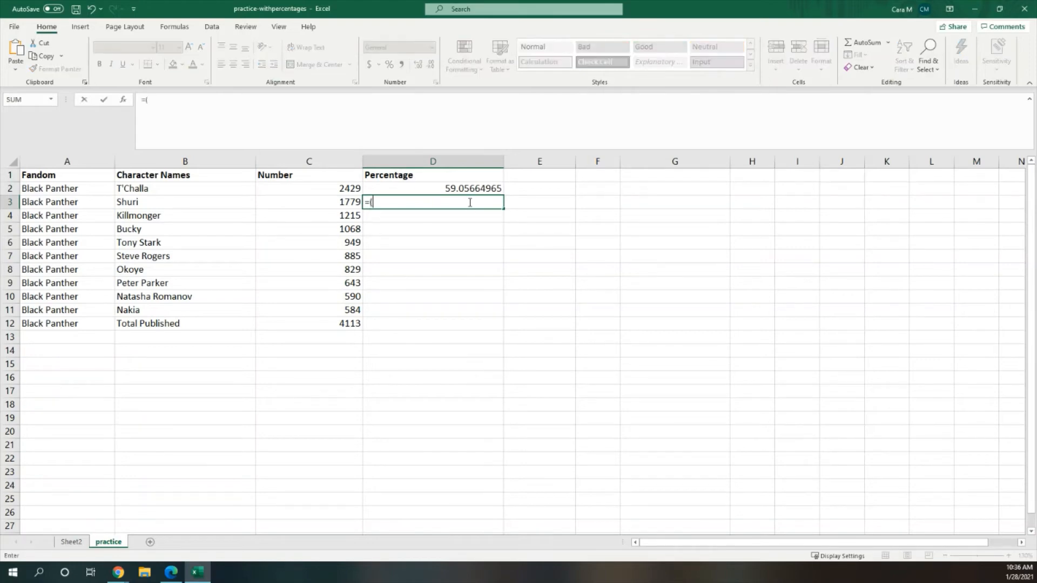
{"action": "left_click", "coordinate": [328, 202]}
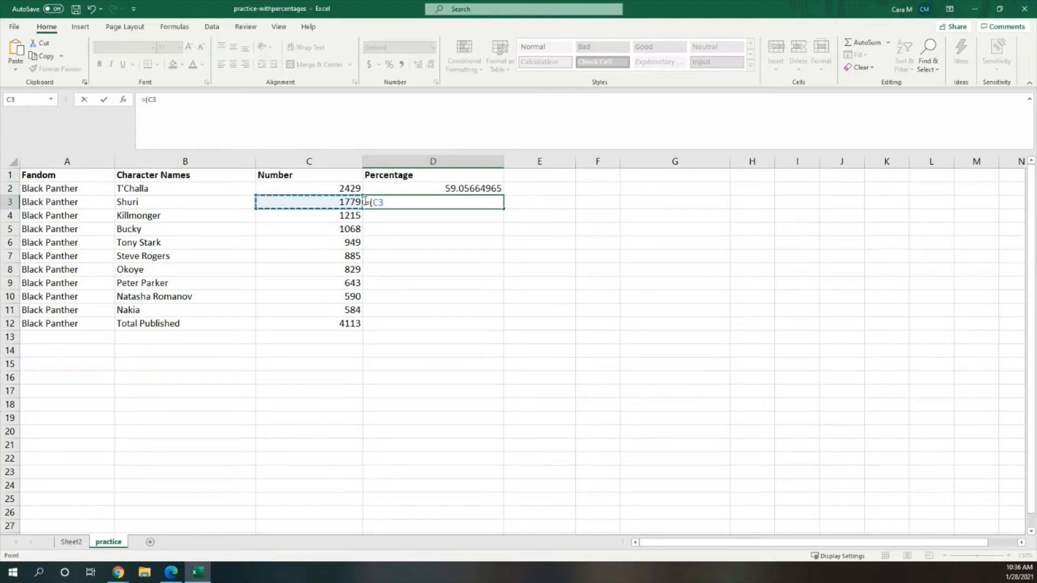
{"action": "type", "text": "/"}
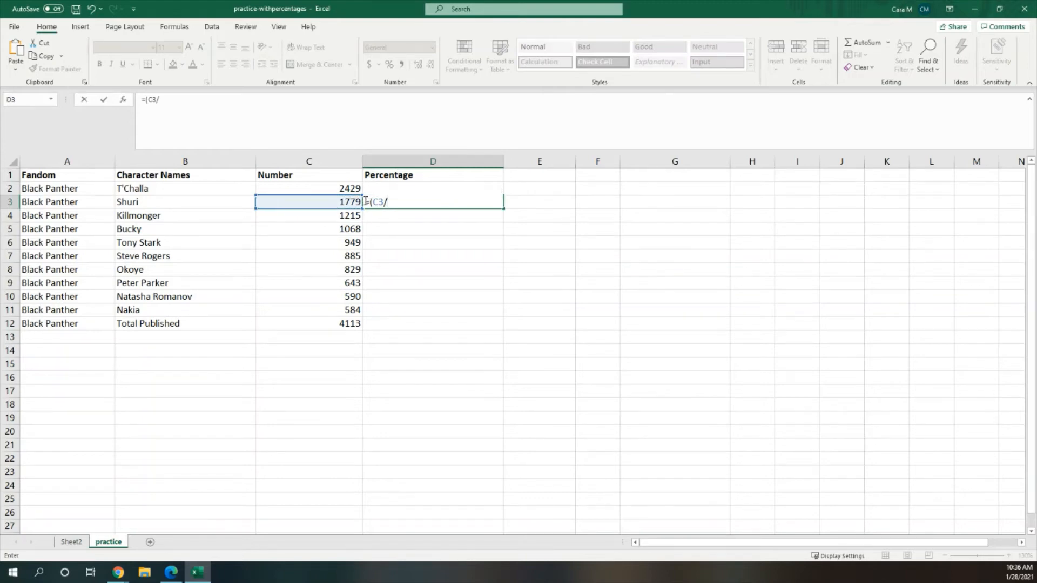
{"action": "left_click", "coordinate": [330, 325]}
{"action": "type", "text": ")"}
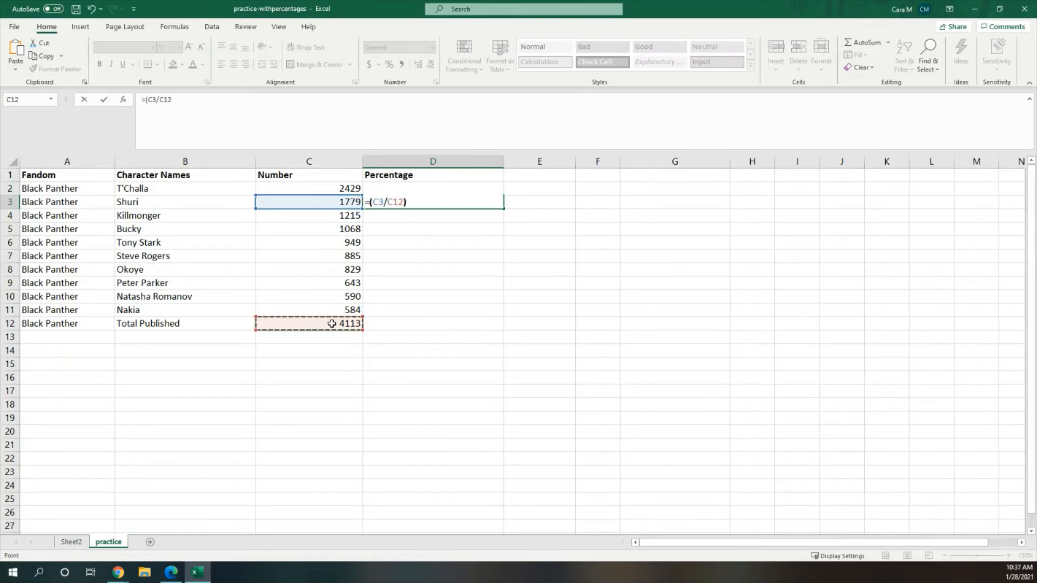
{"action": "type", "text": "*100"}
{"action": "key", "text": "Return"}
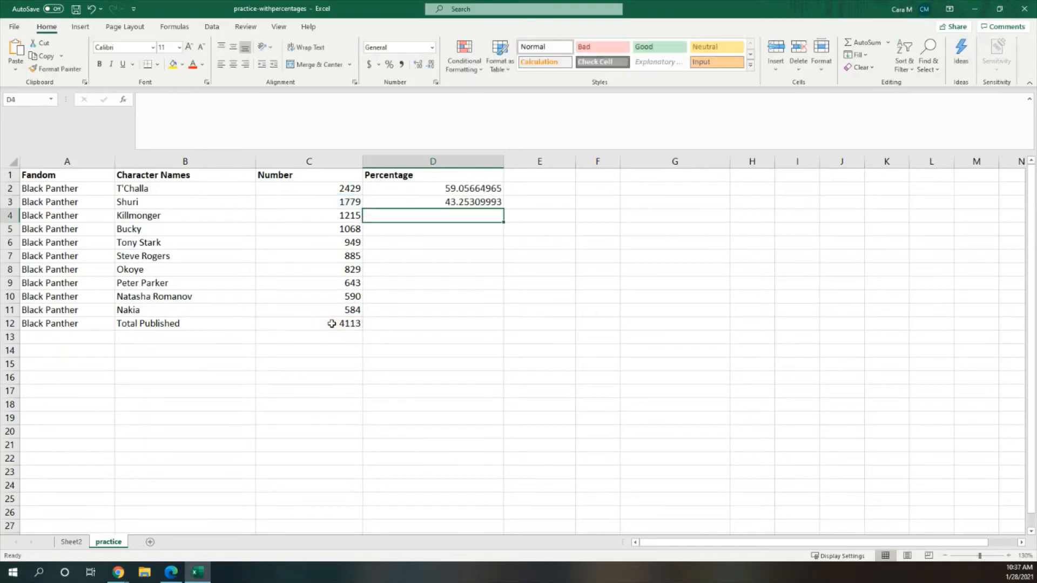
Step: Copy the formula text from D3 and paste it into D4 and D5
{"action": "left_click", "coordinate": [449, 201]}
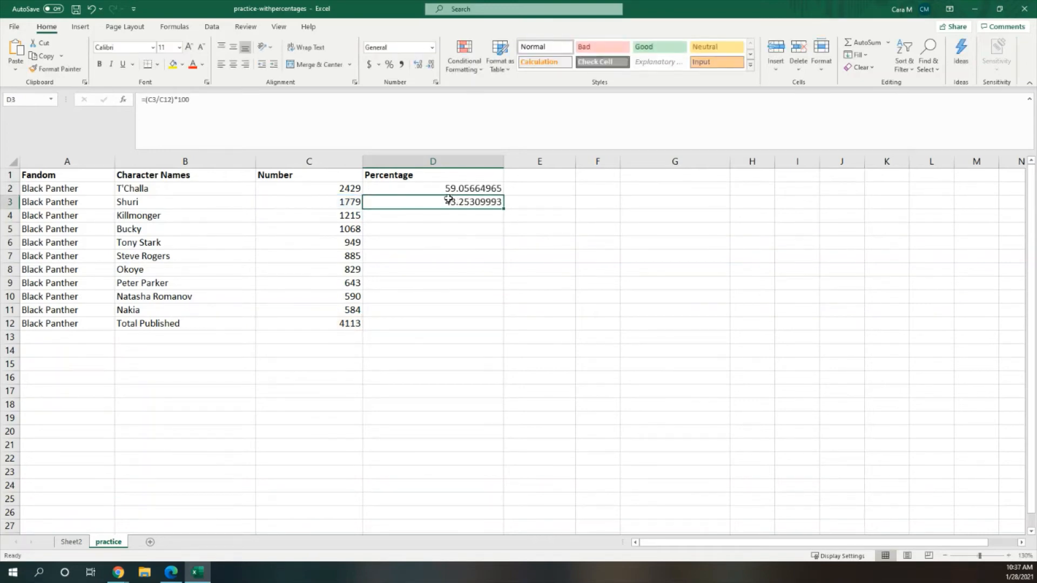
{"action": "left_click_drag", "start_coordinate": [318, 113], "coordinate": [142, 109]}
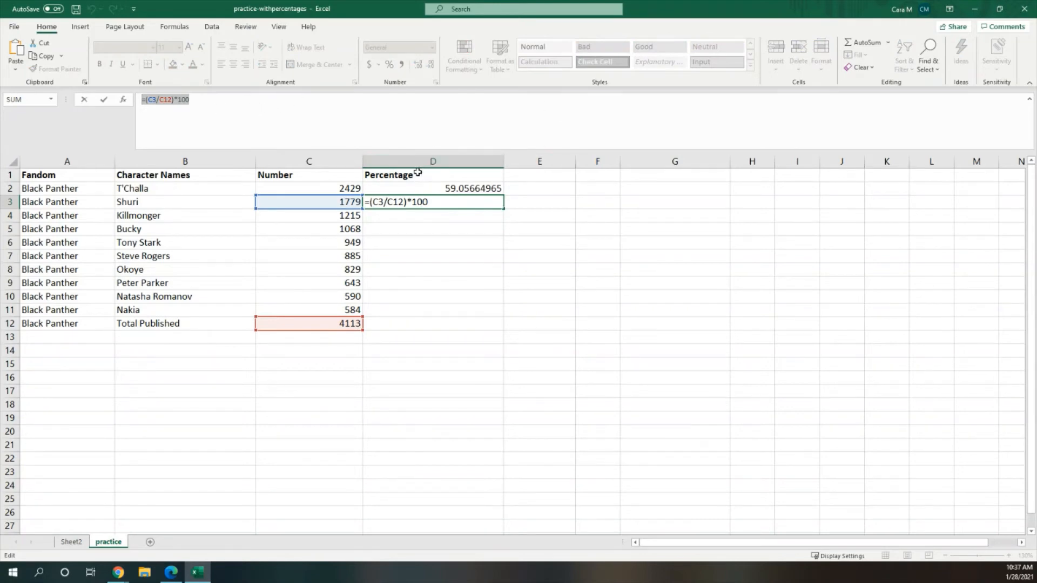
{"action": "key", "text": "Return"}
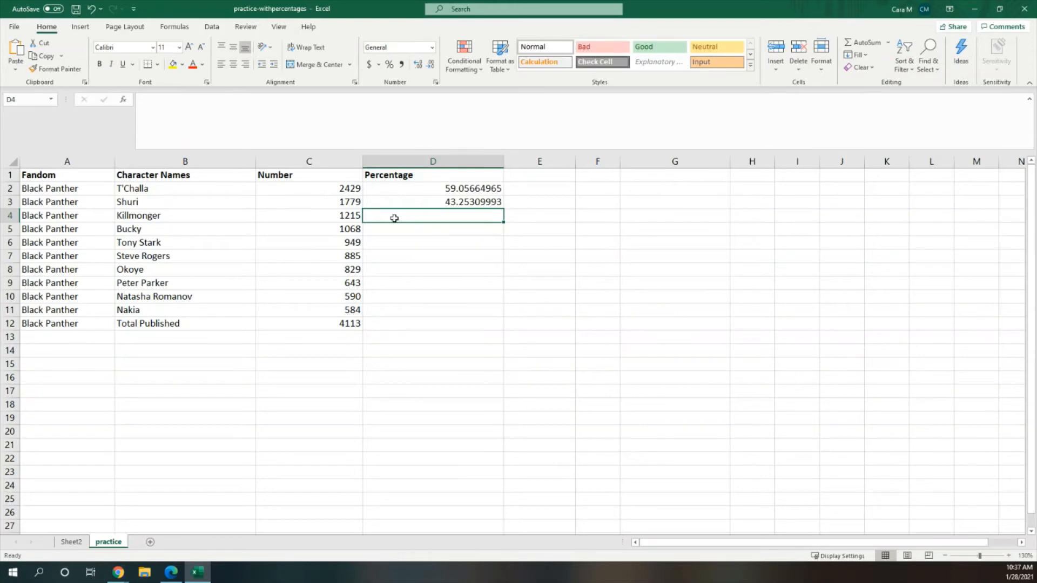
{"action": "type", "text": "=C3/C12*100"}
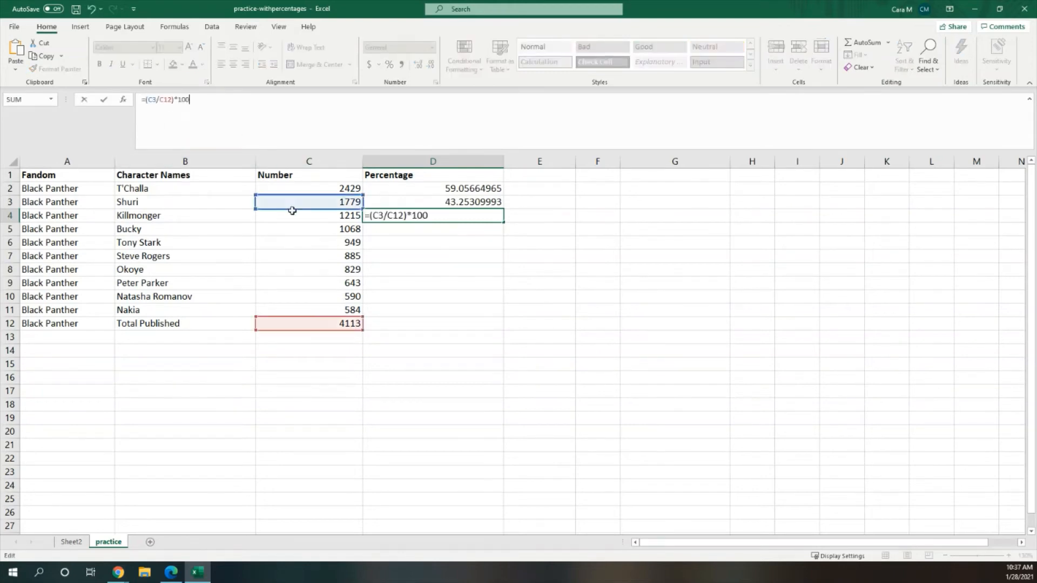
{"action": "key", "text": "Return"}
{"action": "type", "text": "=C3/C12*100"}
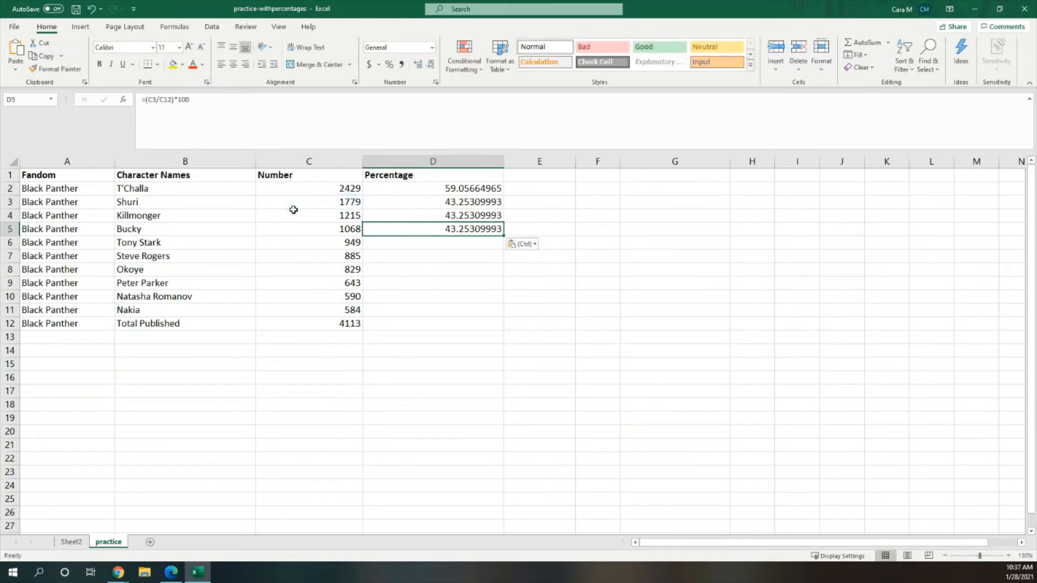
Step: Paste the copied formula text down the Percentage column into D6 through D11
{"action": "key", "text": "Return"}
{"action": "type", "text": "=C3/C12*100"}
{"action": "key", "text": "Return"}
{"action": "key", "text": "ctrl+v"}
{"action": "key", "text": "Return"}
{"action": "key", "text": "ctrl+v"}
{"action": "key", "text": "Return"}
{"action": "key", "text": "ctrl+v"}
{"action": "key", "text": "Return"}
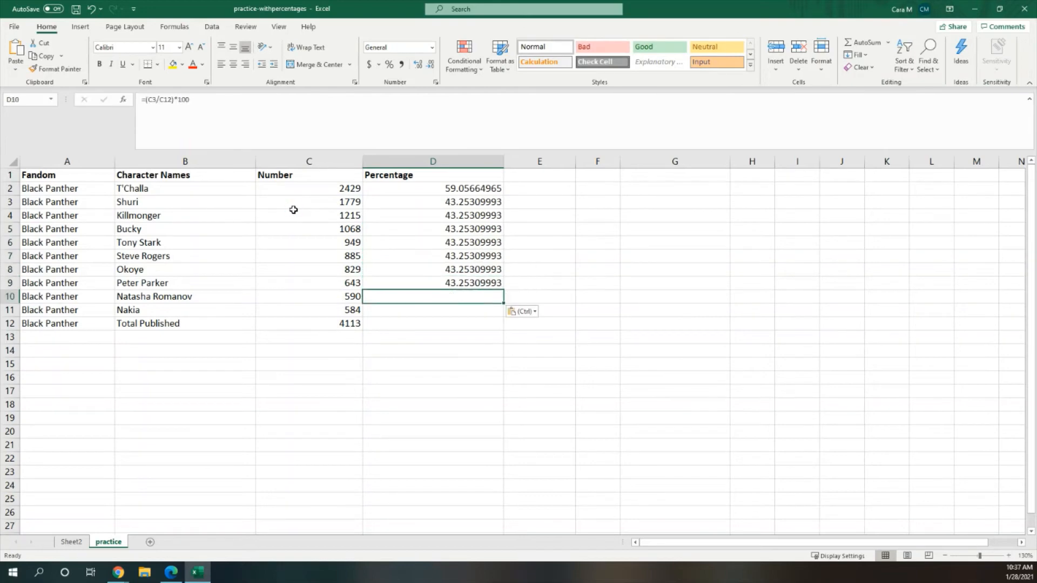
{"action": "key", "text": "ctrl+v"}
{"action": "key", "text": "Return"}
{"action": "key", "text": "ctrl+v"}
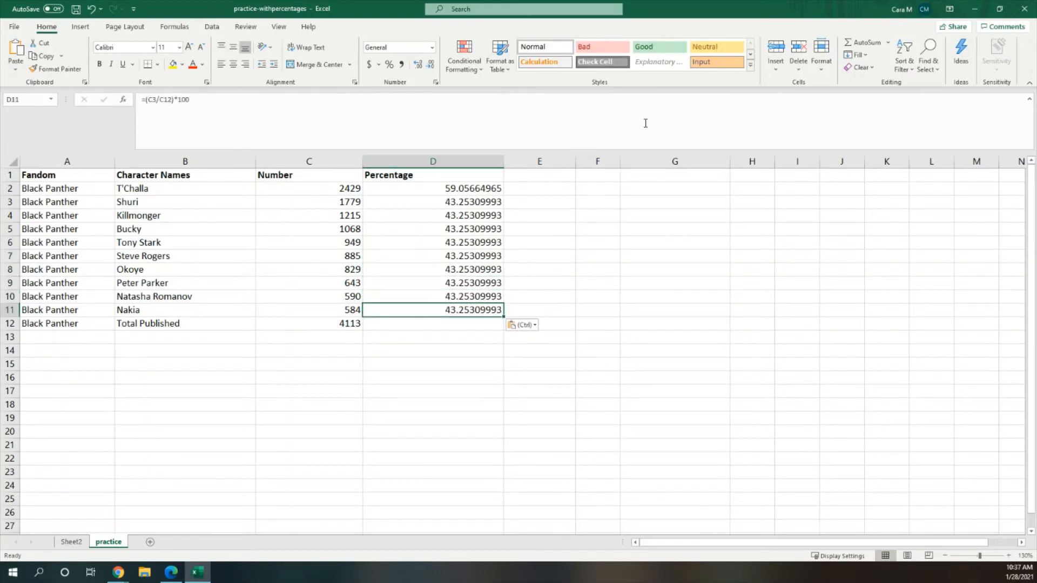
Step: Edit the formulas in D4 and D5 so they divide C4 and C5 by C12
{"action": "double_click", "coordinate": [451, 216]}
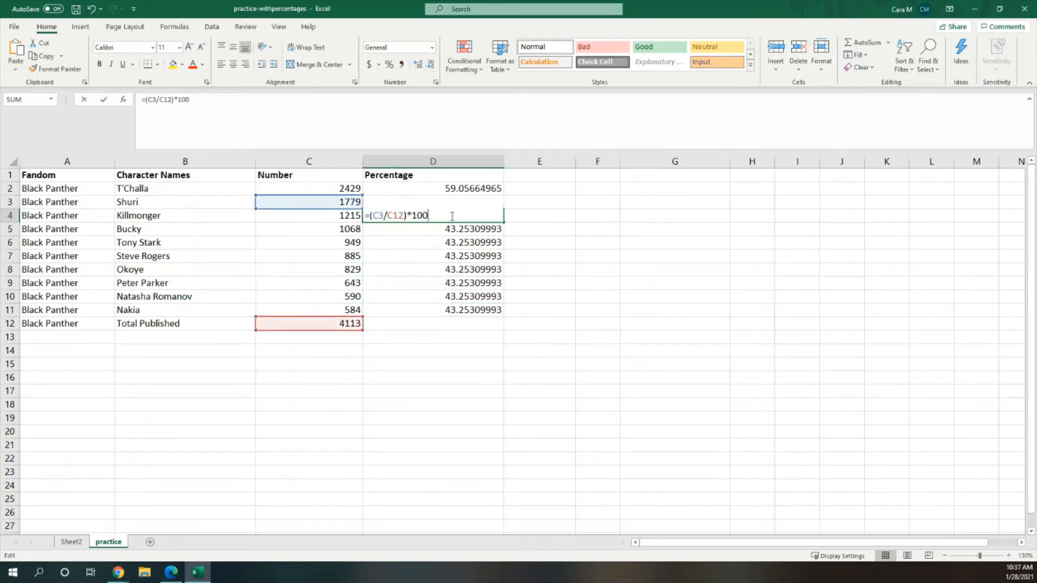
{"action": "double_click", "coordinate": [379, 215]}
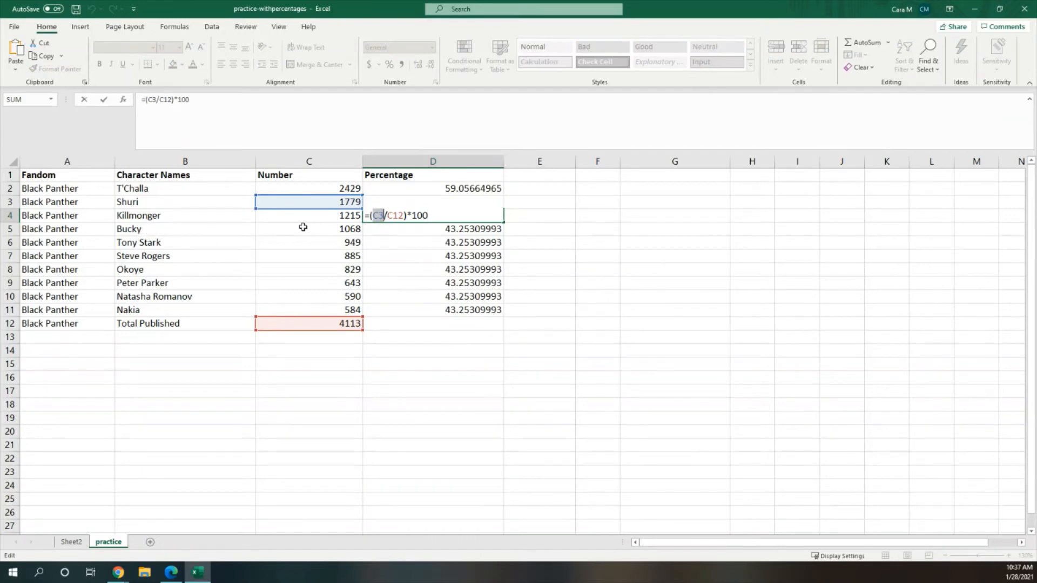
{"action": "left_click", "coordinate": [336, 216]}
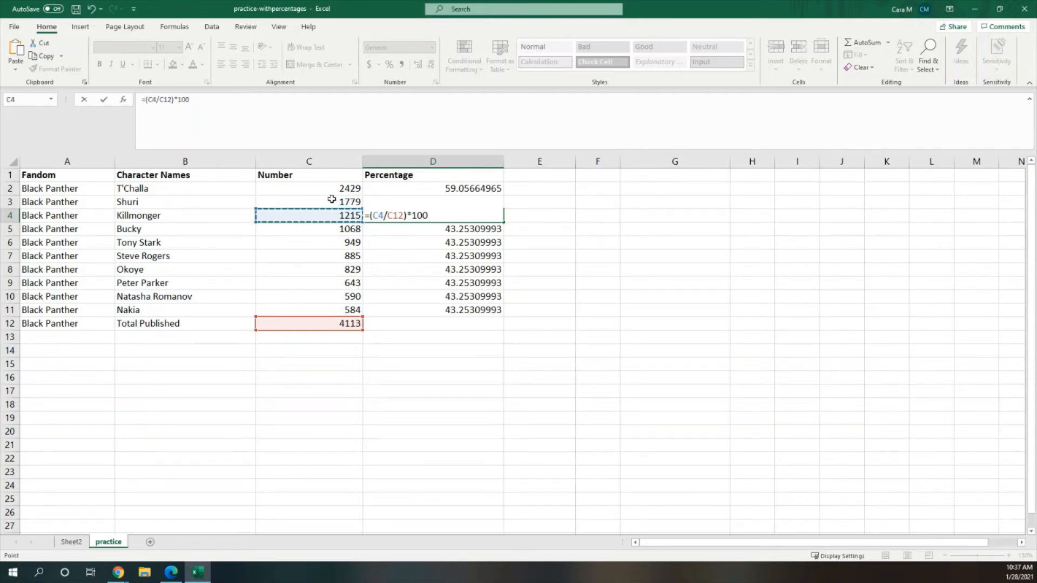
{"action": "key", "text": "Return"}
{"action": "double_click", "coordinate": [469, 231]}
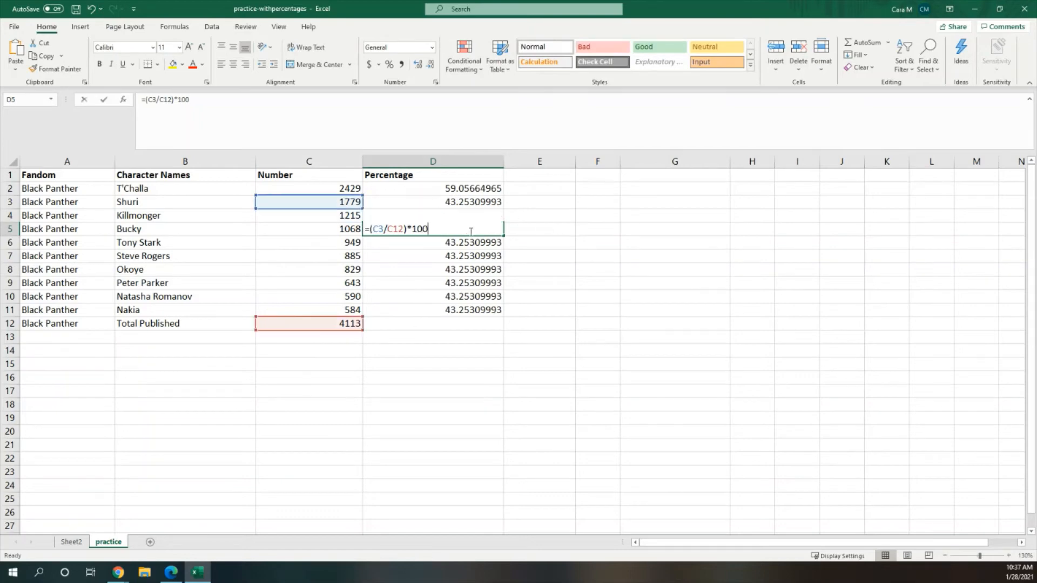
{"action": "double_click", "coordinate": [377, 229]}
{"action": "key", "text": "Down"}
{"action": "key", "text": "Down"}
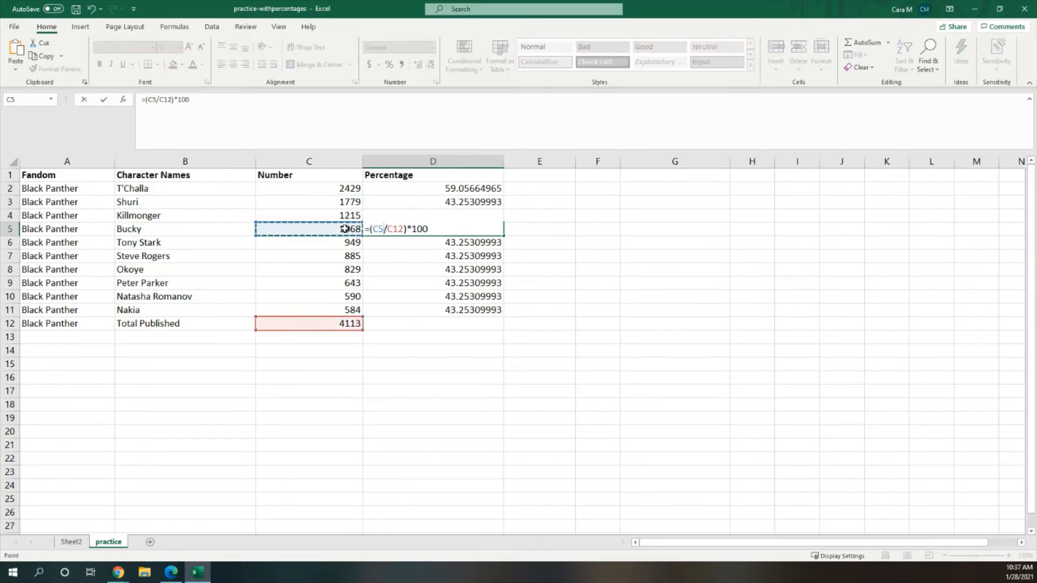
{"action": "key", "text": "Return"}
Step: Edit the formulas in D6 and D7 so they divide C6 and C7 by C12
{"action": "double_click", "coordinate": [463, 242]}
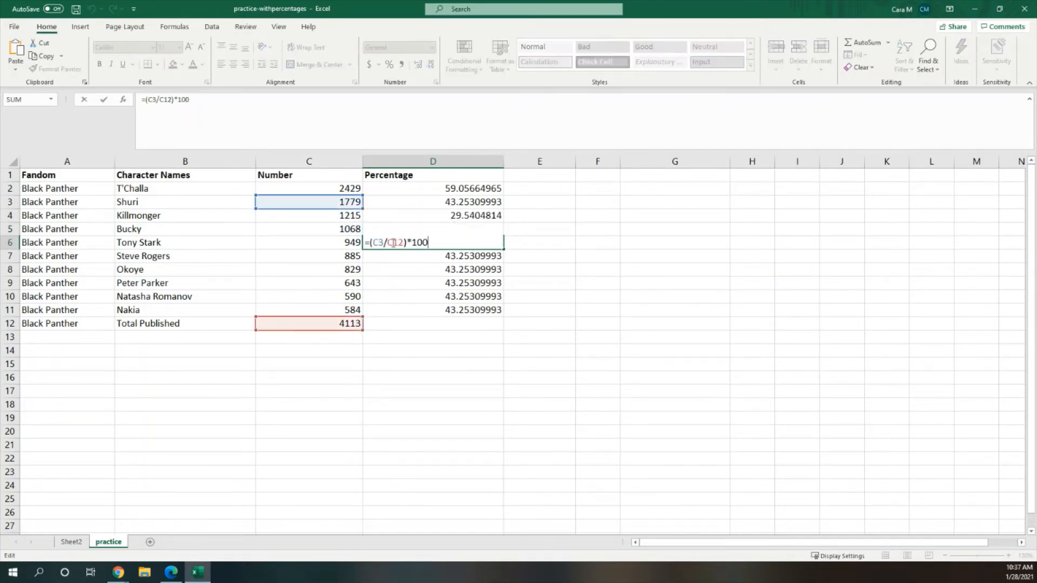
{"action": "double_click", "coordinate": [377, 242]}
{"action": "left_click", "coordinate": [331, 246]}
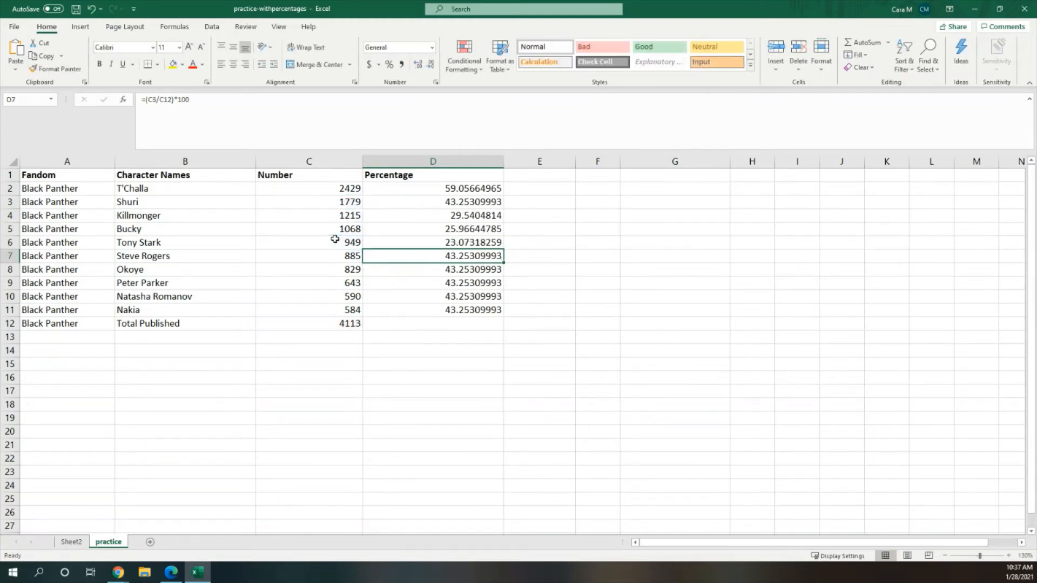
{"action": "key", "text": "Return"}
{"action": "double_click", "coordinate": [384, 257]}
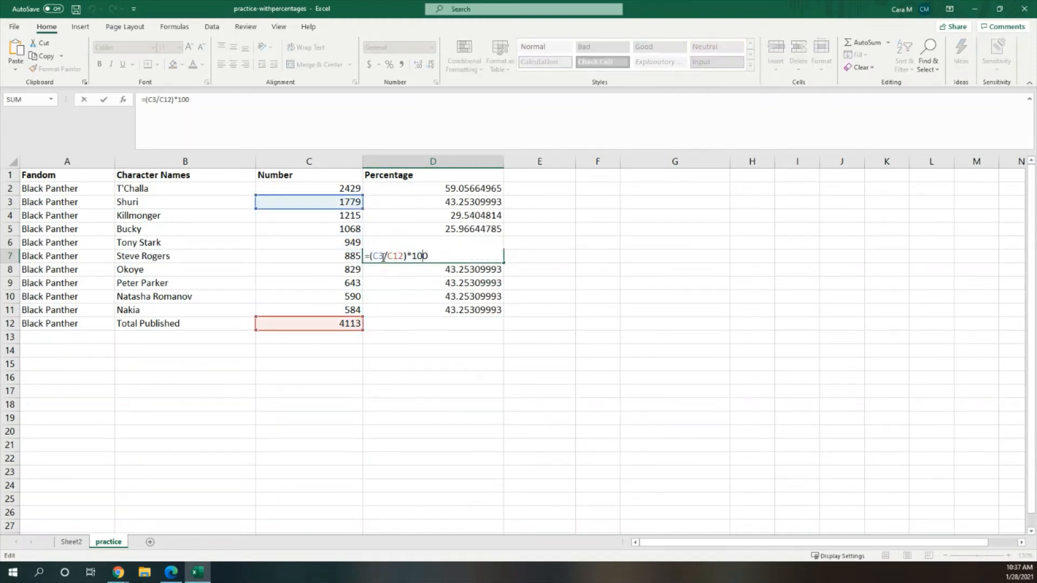
{"action": "double_click", "coordinate": [380, 257]}
{"action": "left_click", "coordinate": [352, 256]}
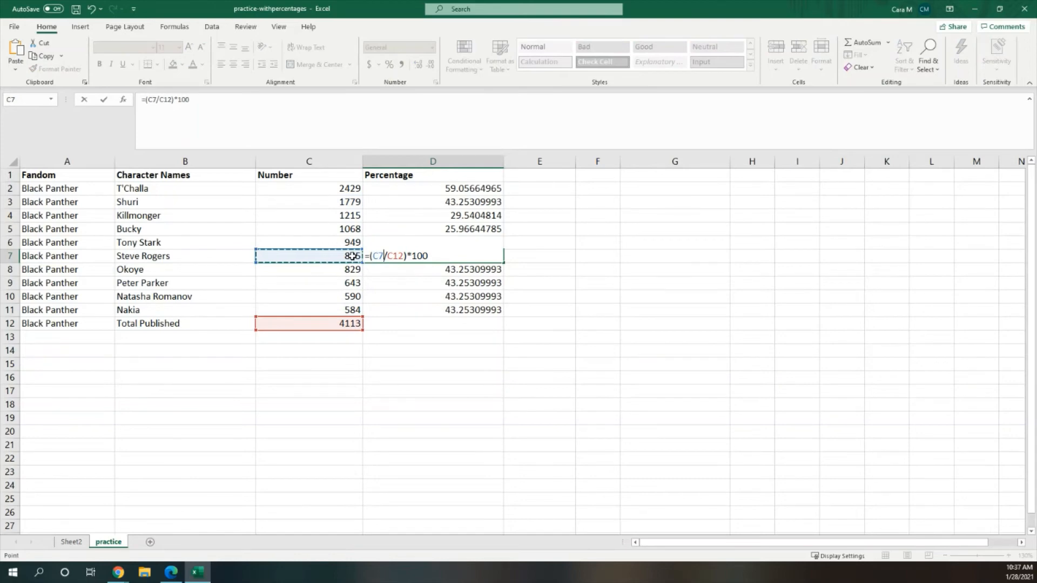
{"action": "key", "text": "Return"}
Step: Edit the formulas in D8 and D9 so they divide C8 and C9 by C12
{"action": "double_click", "coordinate": [459, 272]}
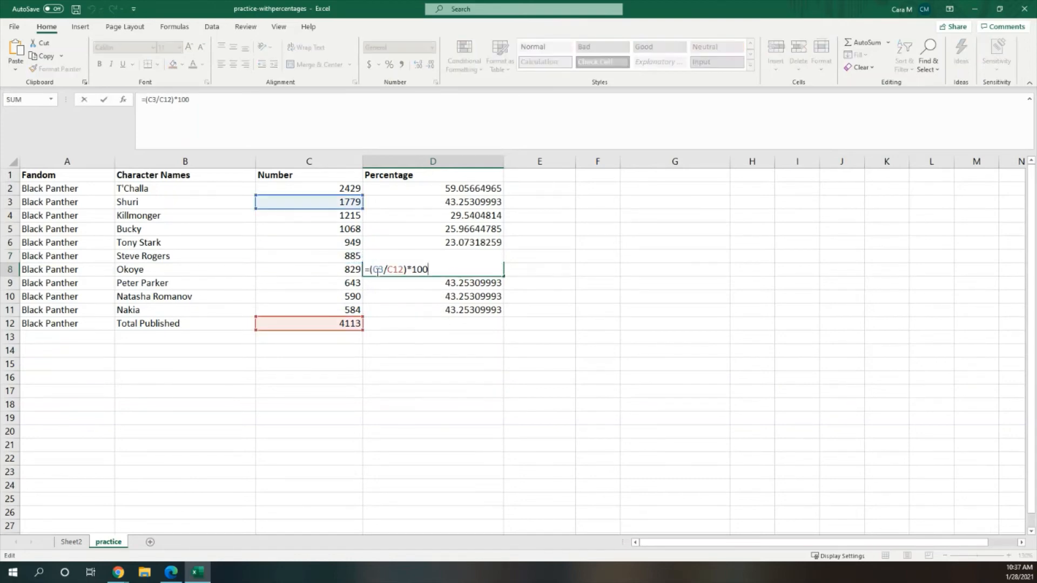
{"action": "double_click", "coordinate": [377, 270]}
{"action": "left_click", "coordinate": [338, 269]}
{"action": "key", "text": "Return"}
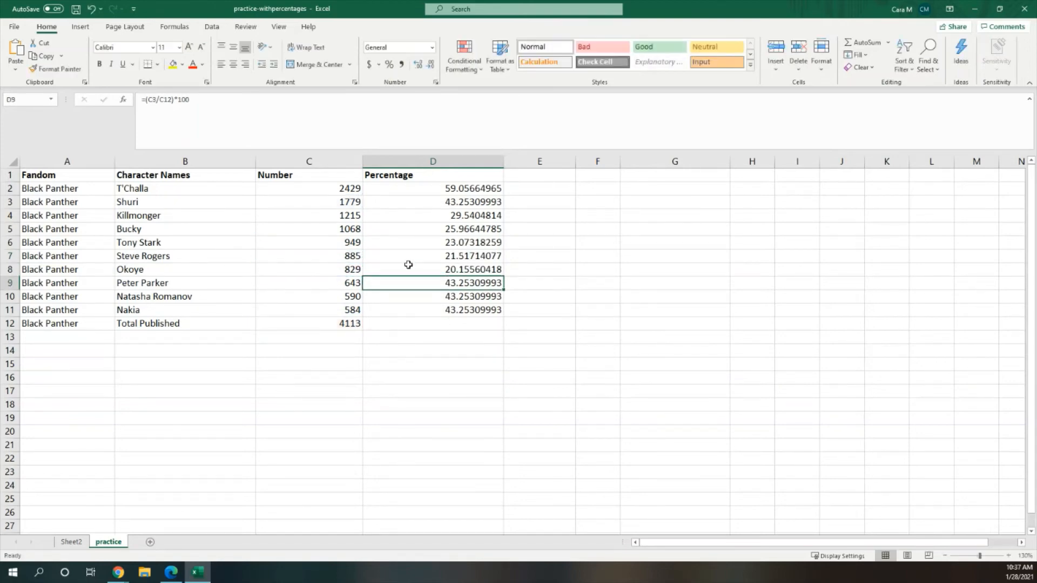
{"action": "double_click", "coordinate": [450, 284]}
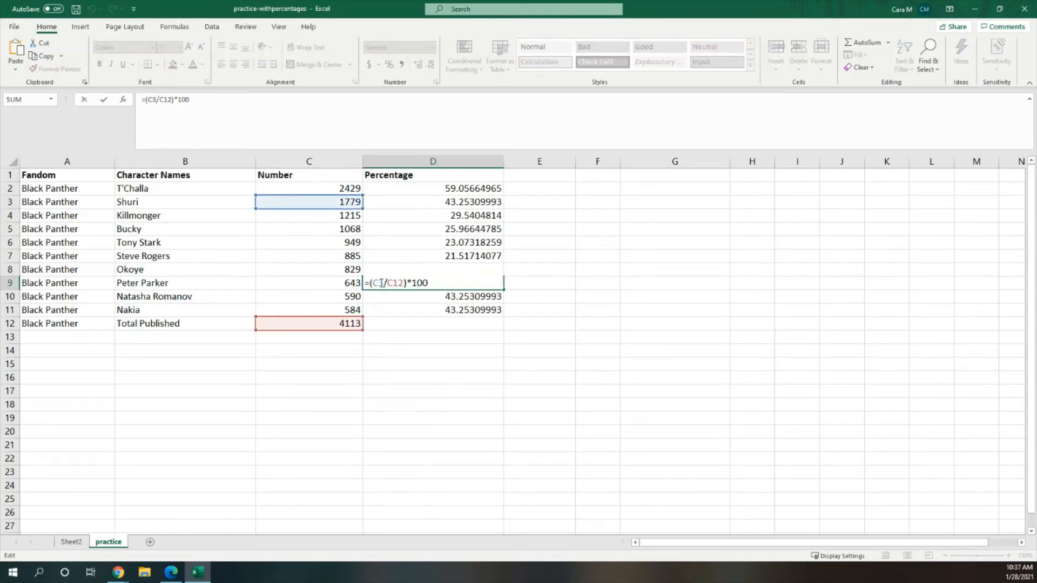
{"action": "double_click", "coordinate": [378, 283]}
{"action": "left_click", "coordinate": [346, 284]}
{"action": "key", "text": "Return"}
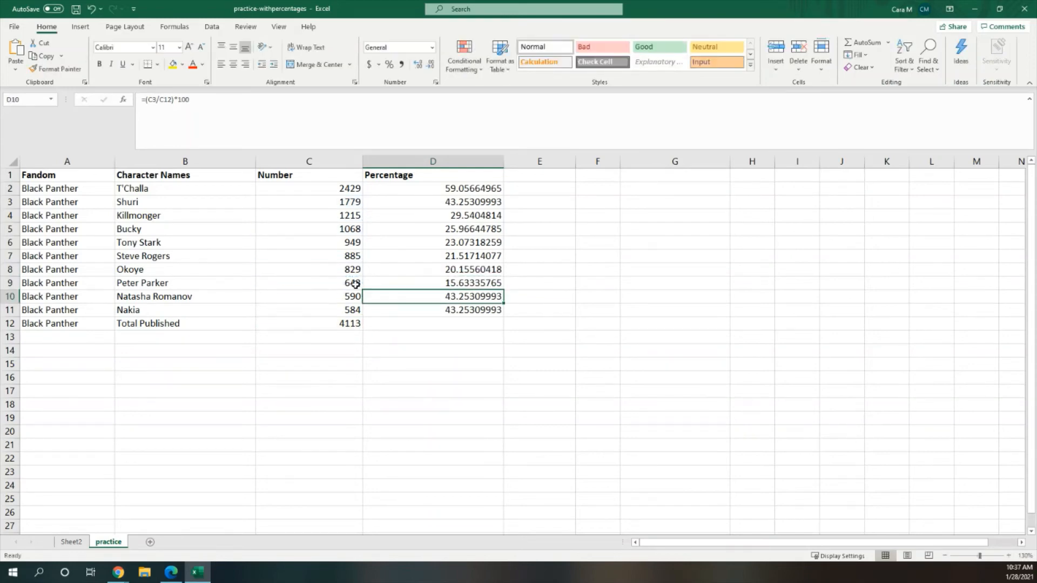
Step: Edit the formulas in D10 and D11 so they divide C10 and C11 by C12
{"action": "double_click", "coordinate": [427, 294]}
{"action": "double_click", "coordinate": [375, 295]}
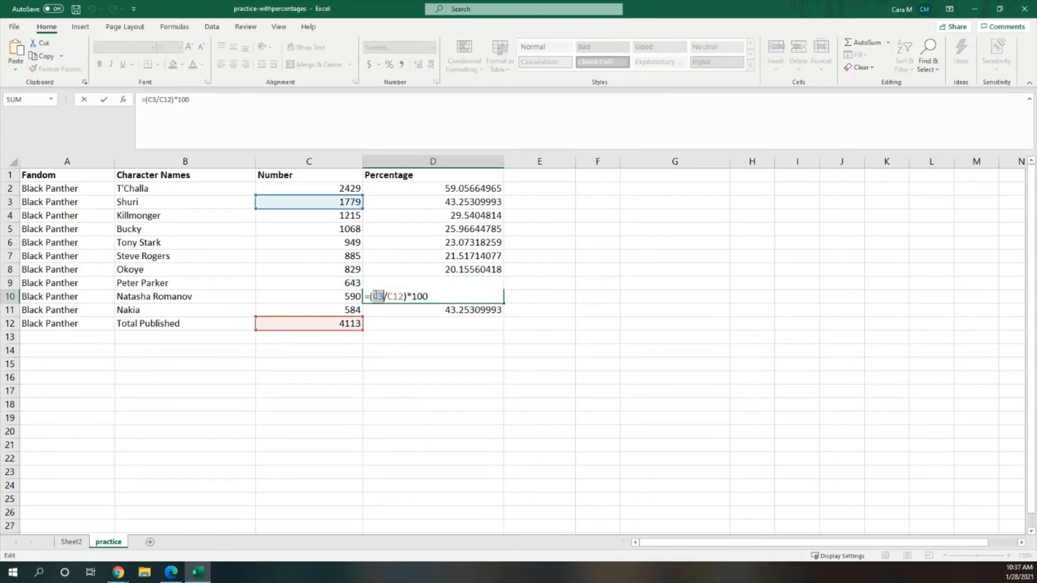
{"action": "left_click", "coordinate": [338, 295]}
{"action": "key", "text": "Return"}
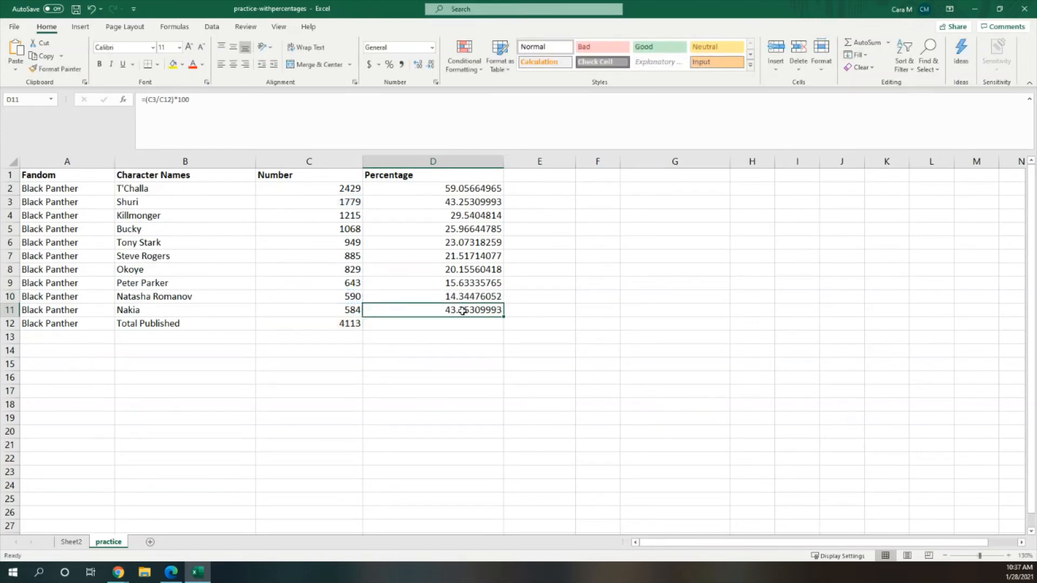
{"action": "double_click", "coordinate": [460, 311]}
{"action": "left_click", "coordinate": [352, 309]}
{"action": "double_click", "coordinate": [434, 309]}
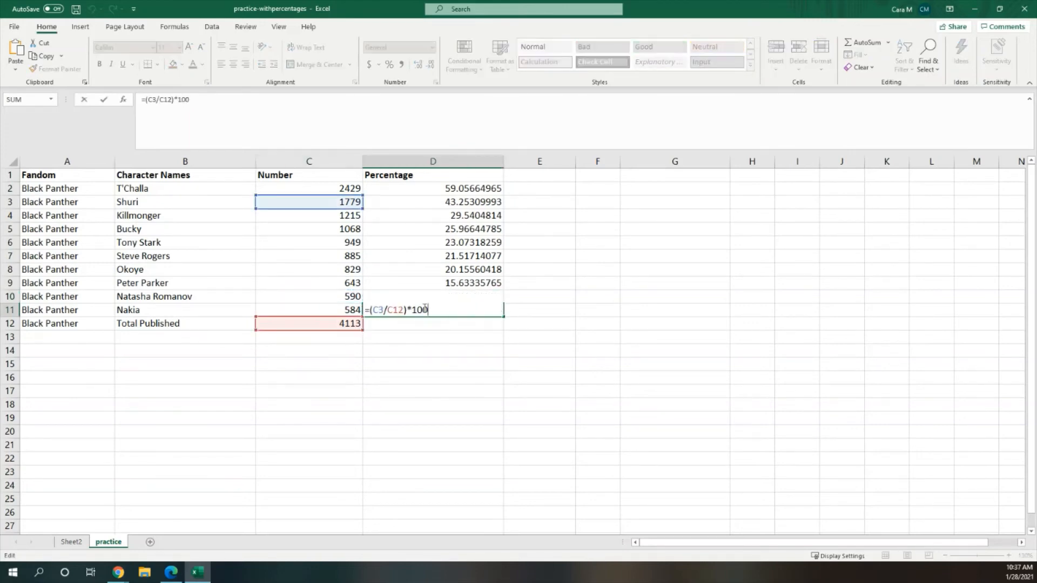
{"action": "double_click", "coordinate": [380, 309]}
{"action": "left_click", "coordinate": [340, 310]}
{"action": "key", "text": "Return"}
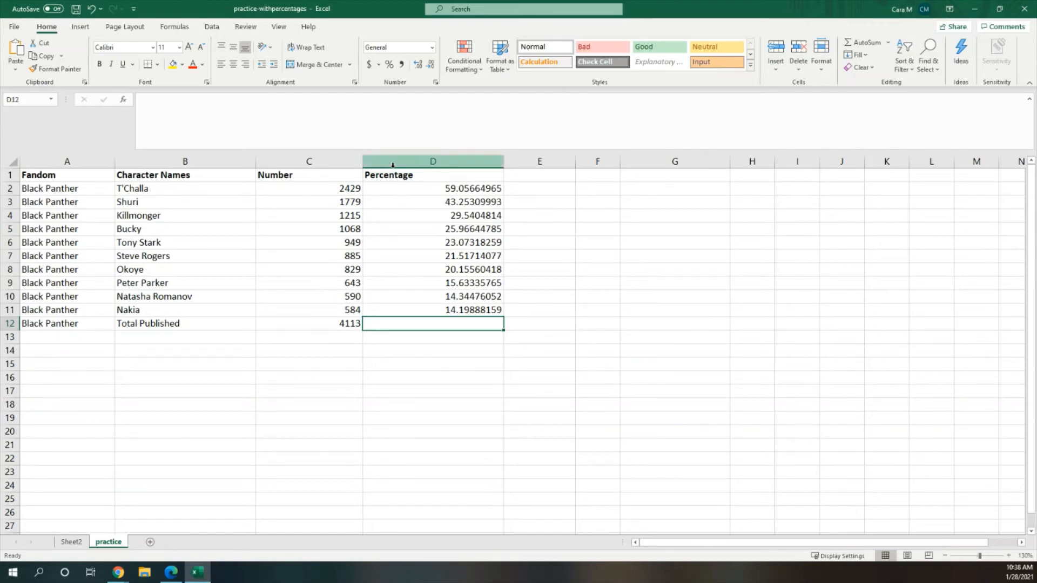
Step: Copy the Character Names column and insert it as a new column before the Percentage column
{"action": "left_click", "coordinate": [218, 157]}
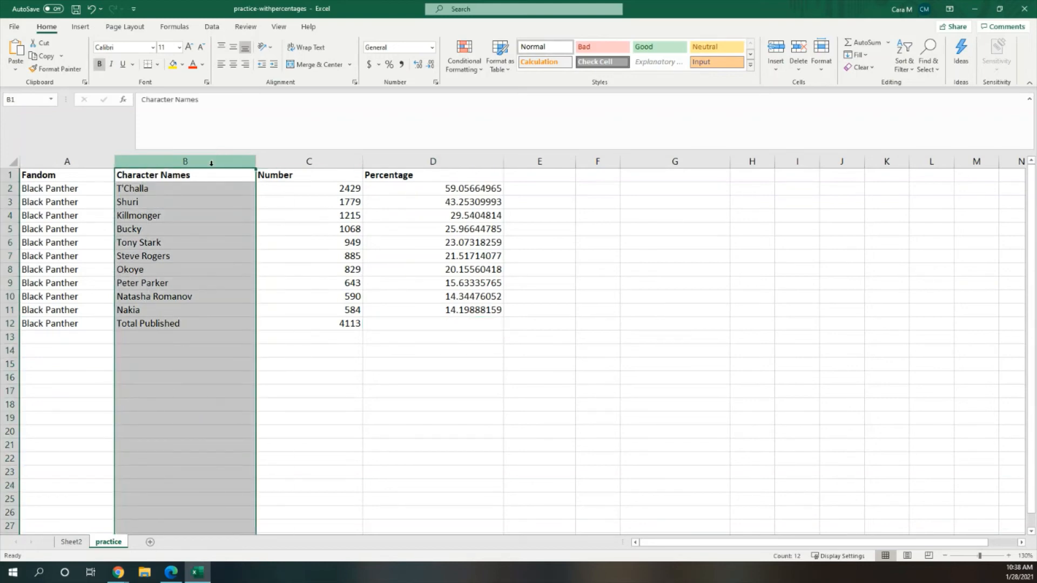
{"action": "right_click", "coordinate": [211, 163]}
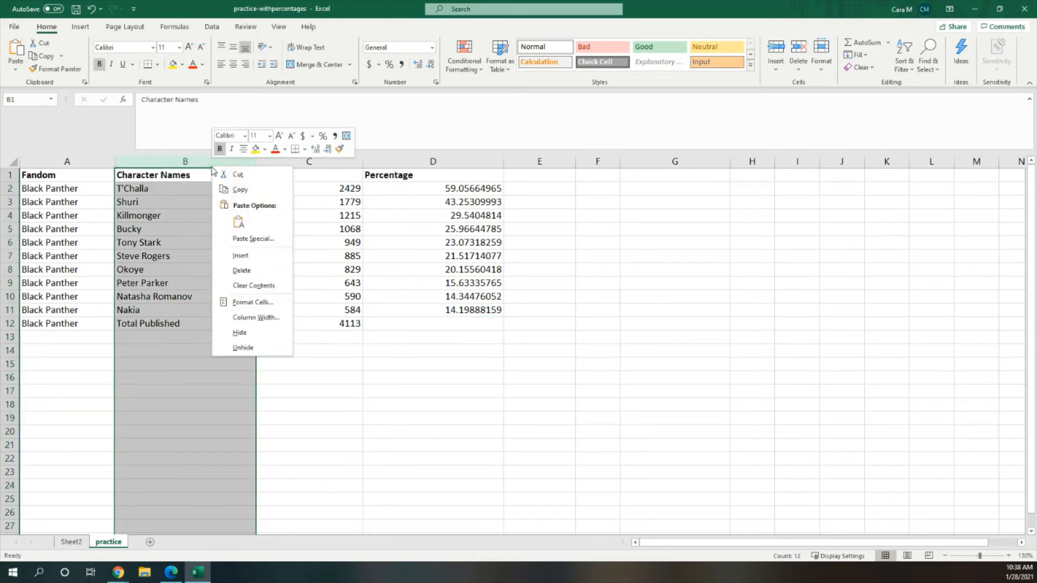
{"action": "left_click", "coordinate": [257, 189]}
{"action": "left_click", "coordinate": [400, 161]}
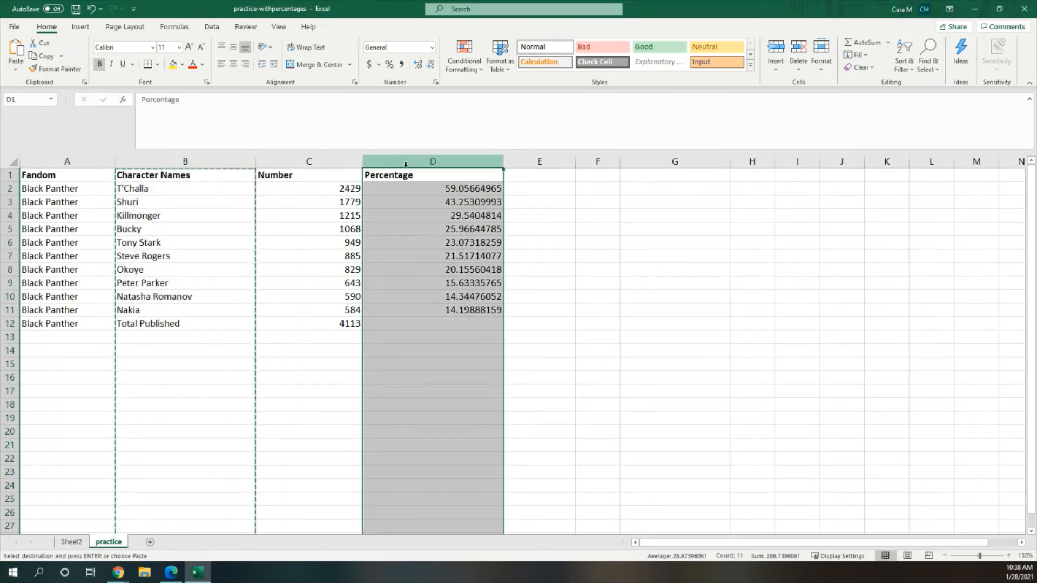
{"action": "right_click", "coordinate": [405, 164]}
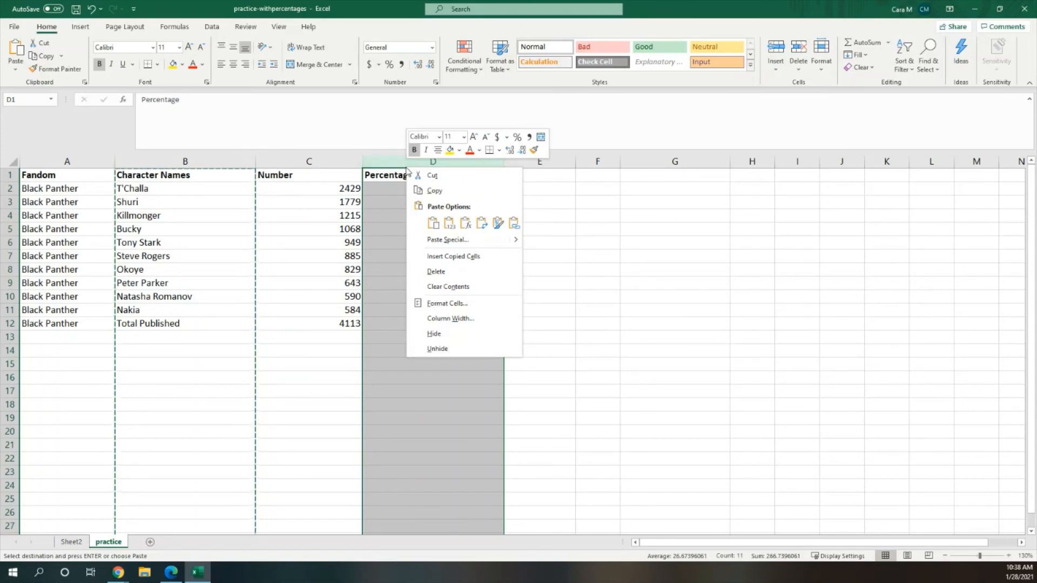
{"action": "left_click", "coordinate": [429, 256]}
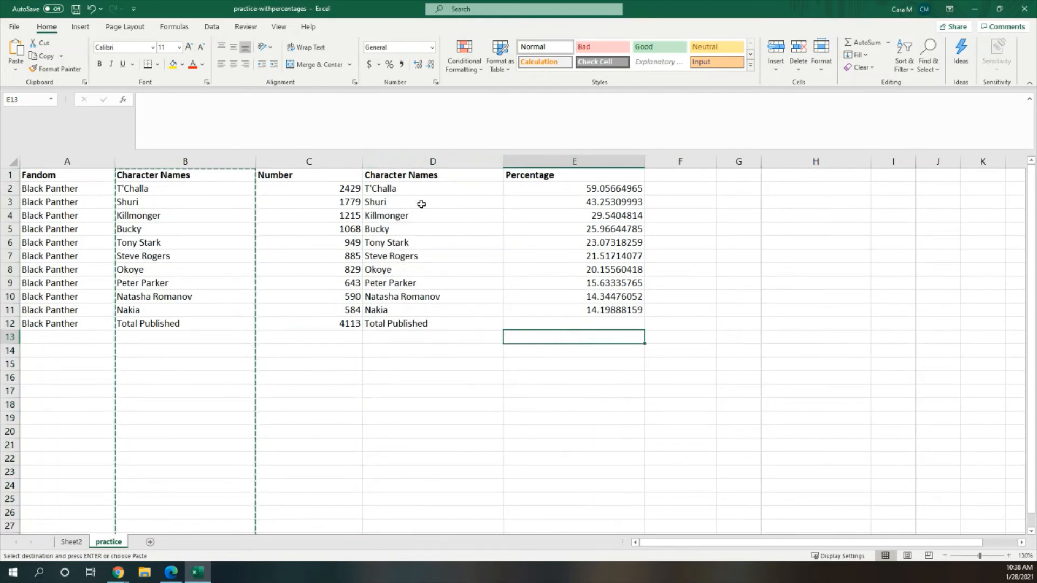
Step: Insert a recommended clustered column chart of the character names and percentages in D2:E11 and place it beside the table
{"action": "left_click_drag", "start_coordinate": [421, 189], "coordinate": [633, 312]}
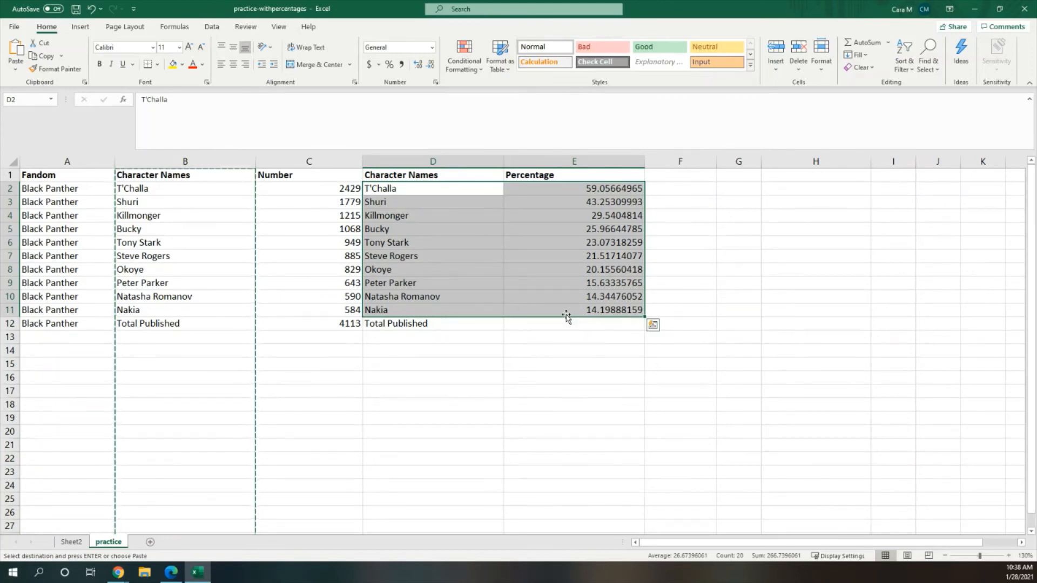
{"action": "left_click", "coordinate": [79, 30]}
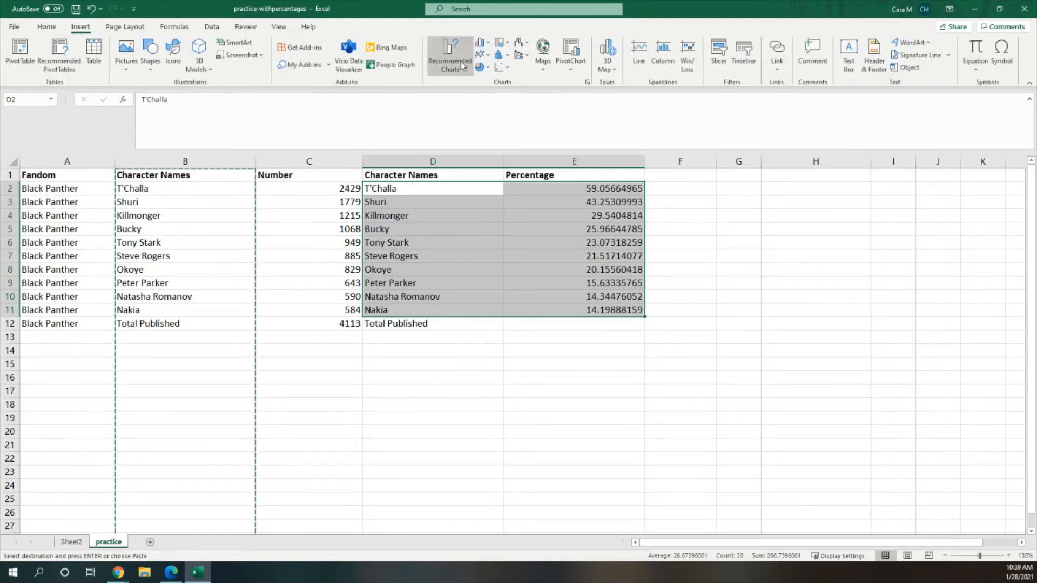
{"action": "left_click", "coordinate": [459, 59]}
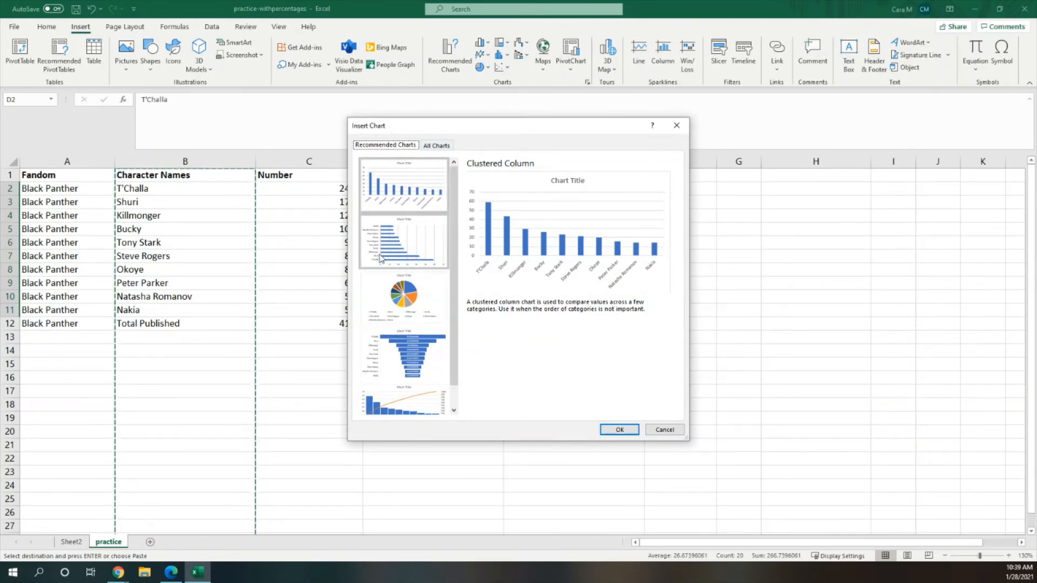
{"action": "left_click", "coordinate": [618, 430]}
{"action": "left_click_drag", "start_coordinate": [643, 270], "coordinate": [817, 282]}
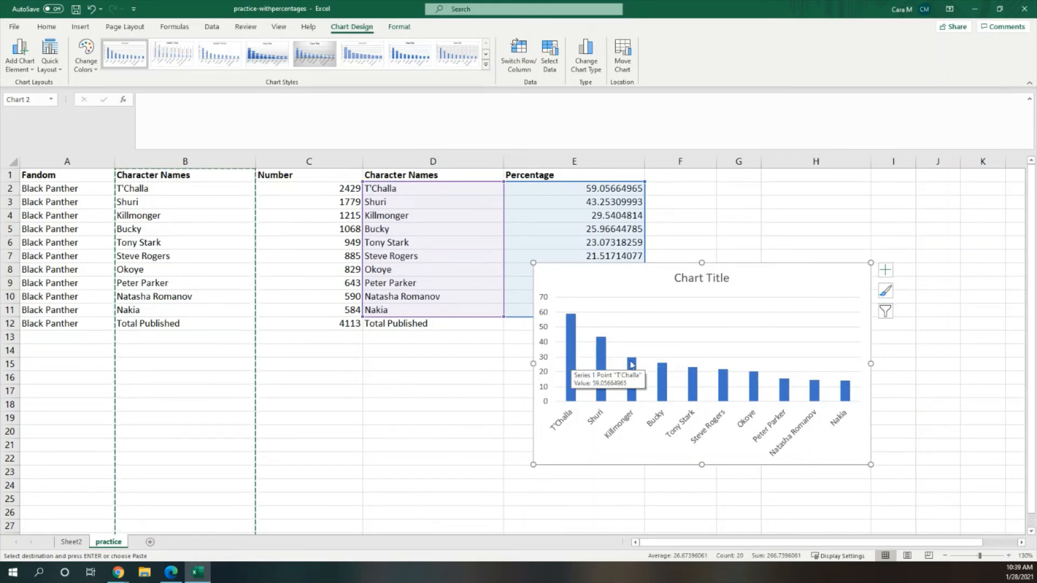
Step: Title the chart Black Panther Characters Used in AO3 Fandom and move it up closer to the table
{"action": "left_click", "coordinate": [702, 278]}
{"action": "double_click", "coordinate": [692, 285]}
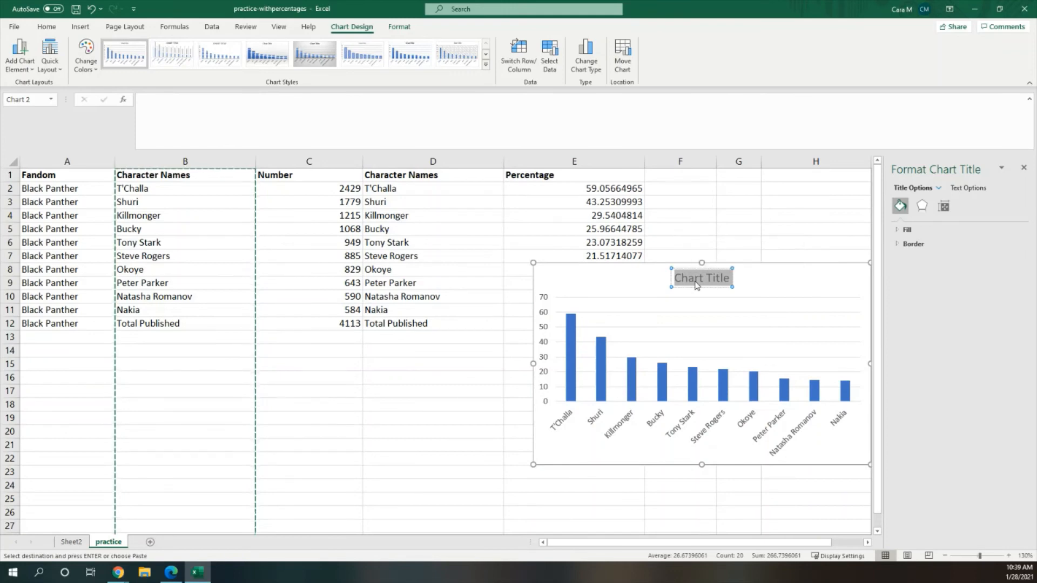
{"action": "type", "text": "Black "}
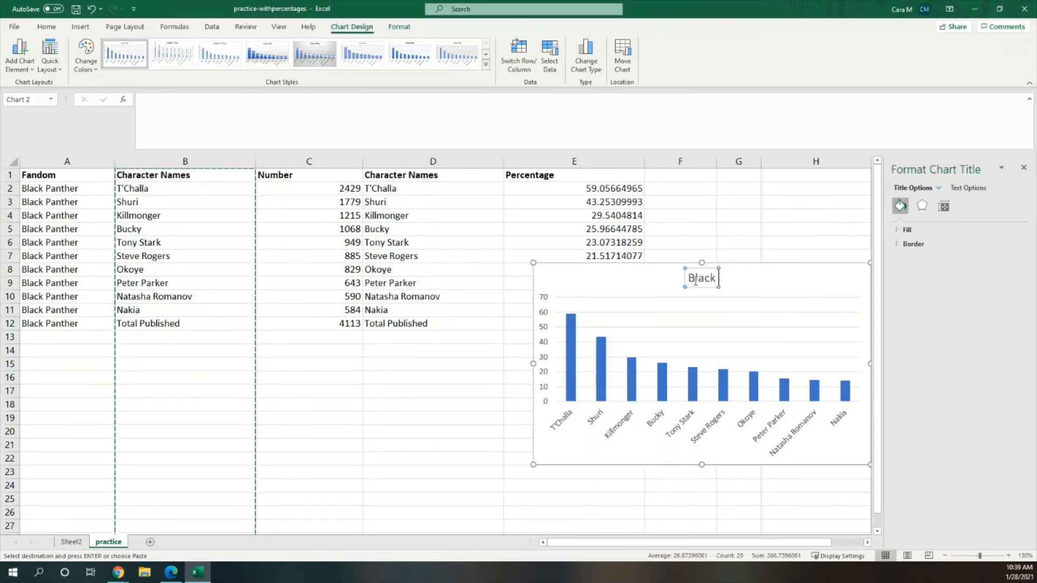
{"action": "type", "text": "Panther Charact"}
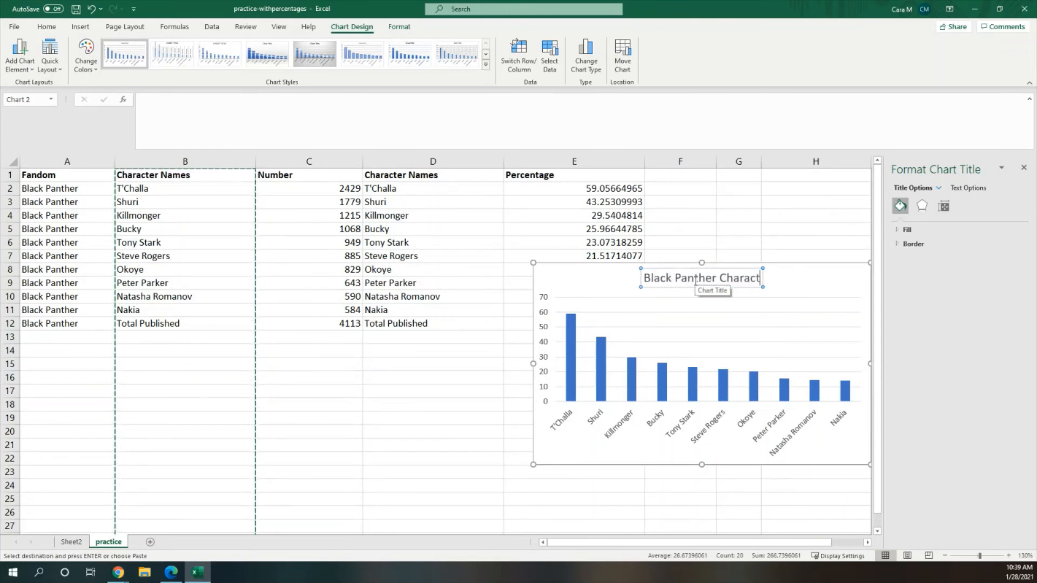
{"action": "type", "text": "ers Used in"}
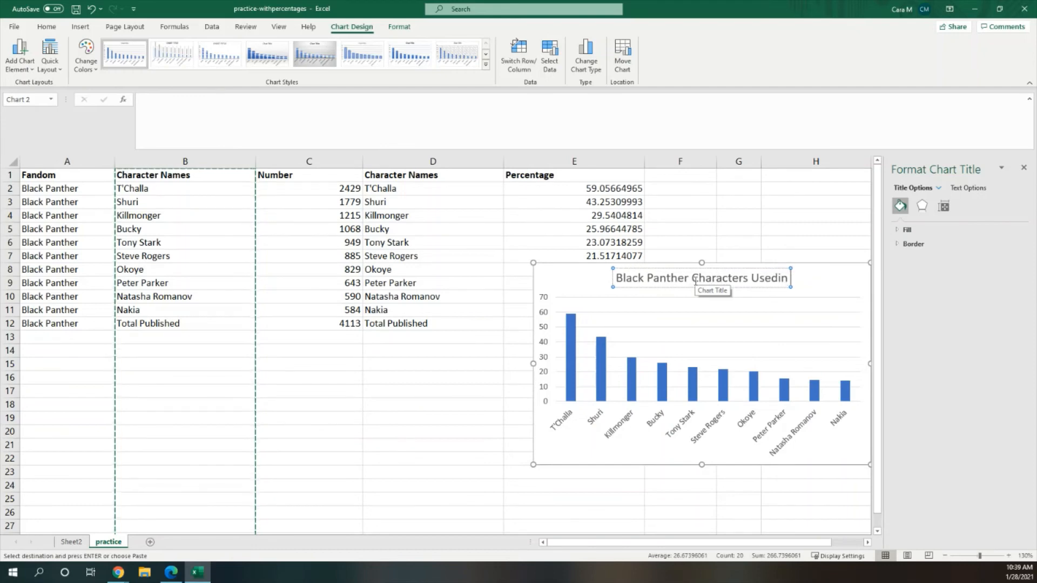
{"action": "type", "text": " A"}
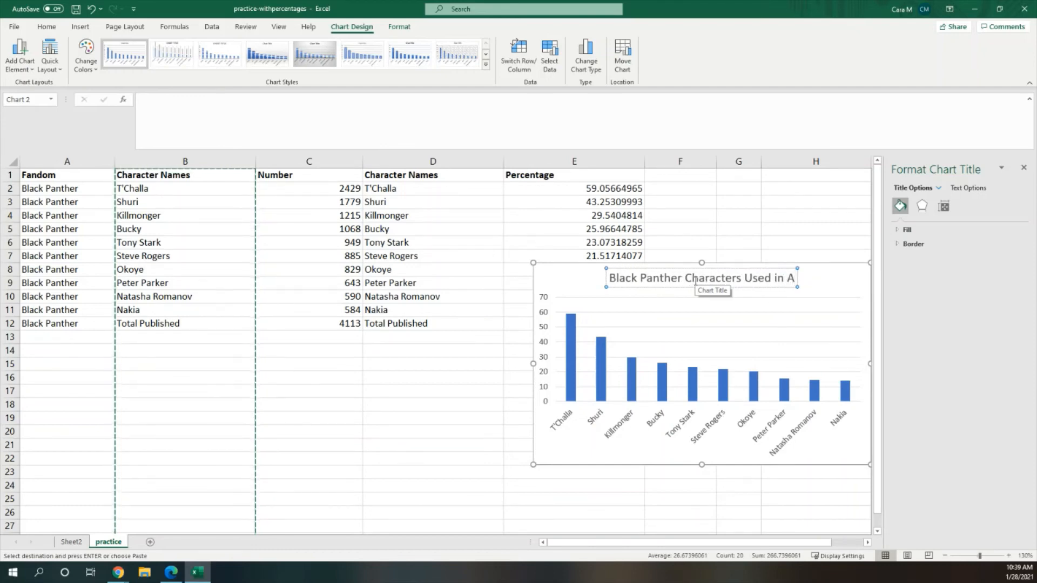
{"action": "type", "text": "O3 Fandom"}
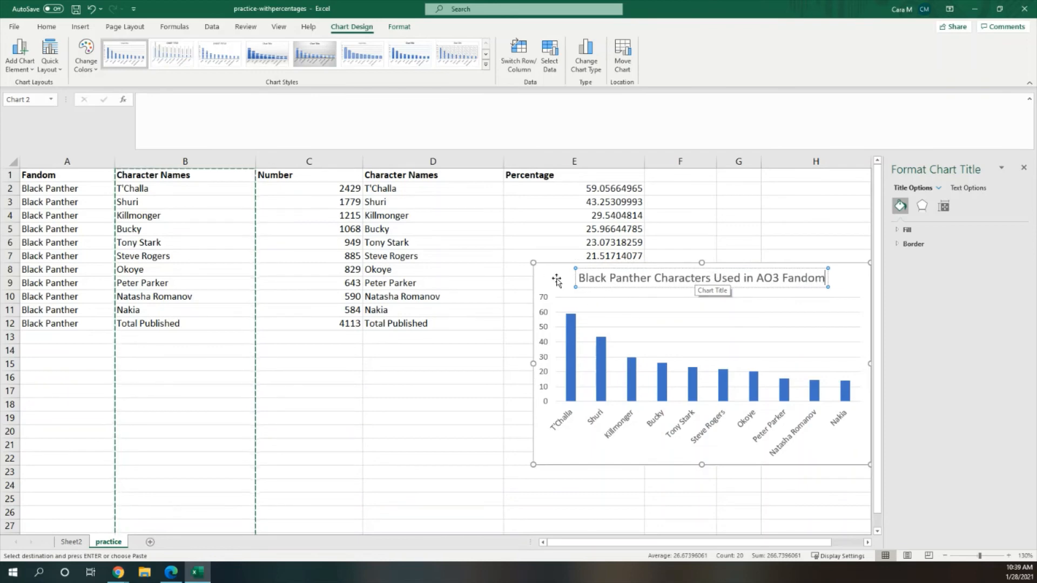
{"action": "left_click_drag", "start_coordinate": [554, 278], "coordinate": [526, 270]}
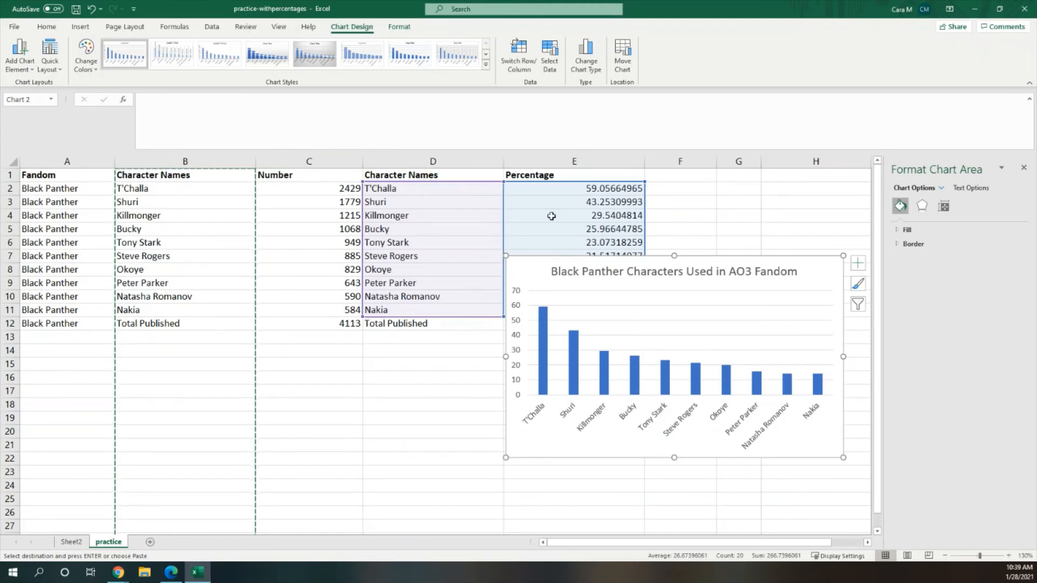
{"action": "left_click_drag", "start_coordinate": [540, 265], "coordinate": [489, 261]}
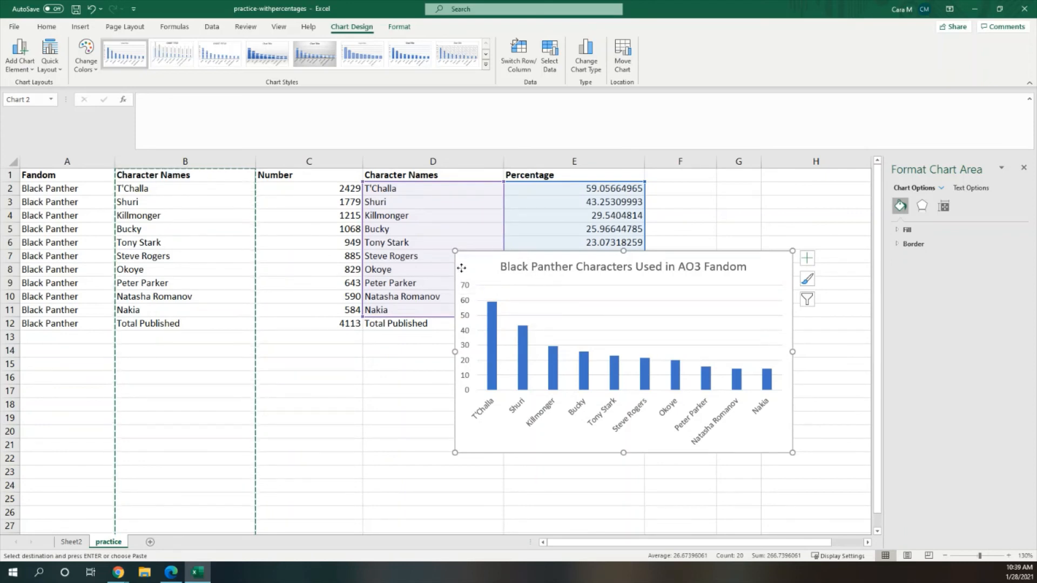
Step: Move the chart slightly lower and save the workbook as practice-withpercentages in Excel Workbook (*.xlsx) format, replacing the existing file
{"action": "left_click_drag", "start_coordinate": [456, 275], "coordinate": [457, 294]}
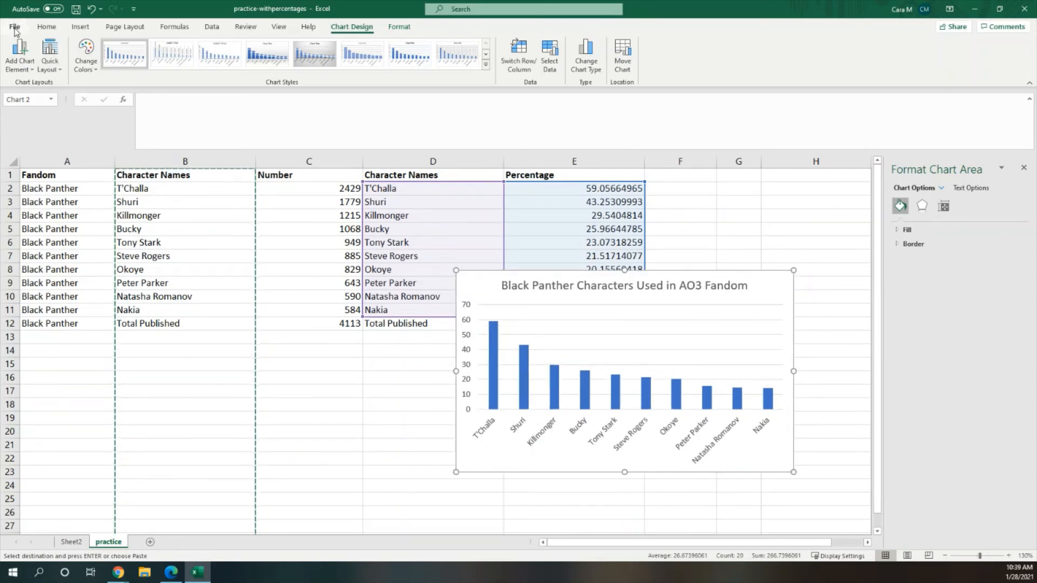
{"action": "left_click", "coordinate": [14, 27]}
{"action": "left_click", "coordinate": [34, 171]}
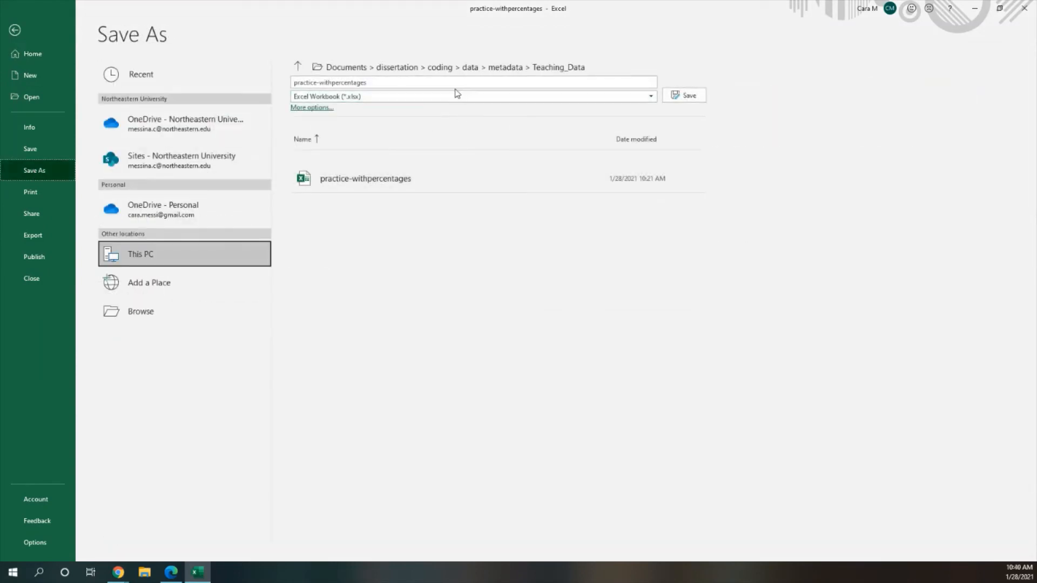
{"action": "left_click", "coordinate": [421, 98]}
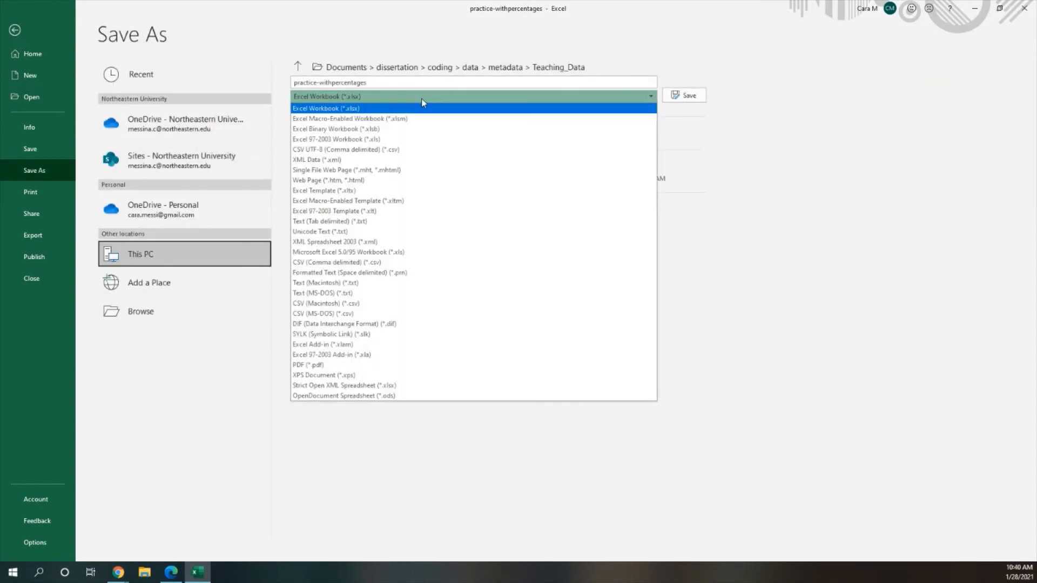
{"action": "left_click", "coordinate": [413, 106]}
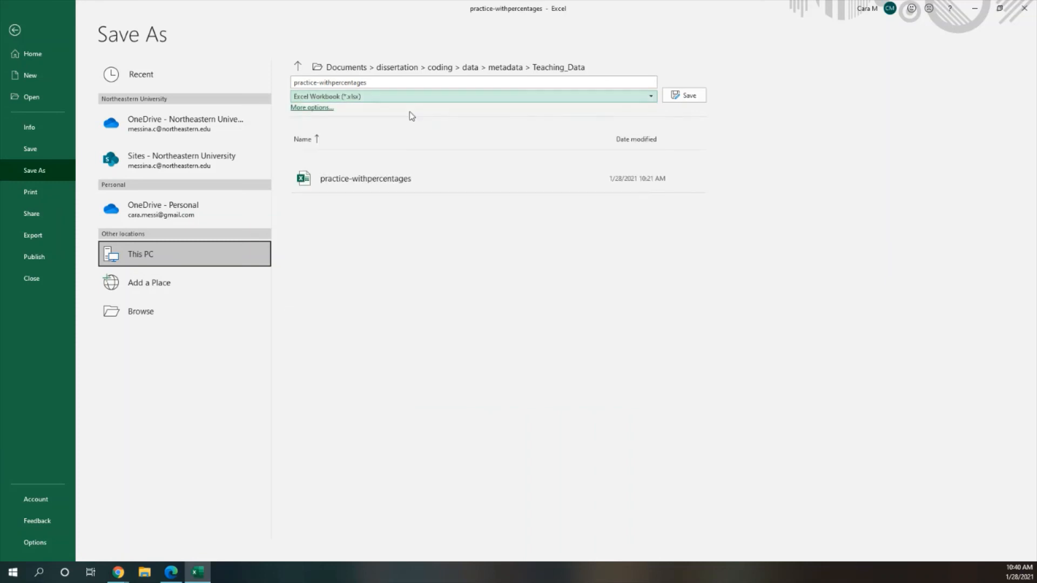
{"action": "left_click", "coordinate": [683, 101]}
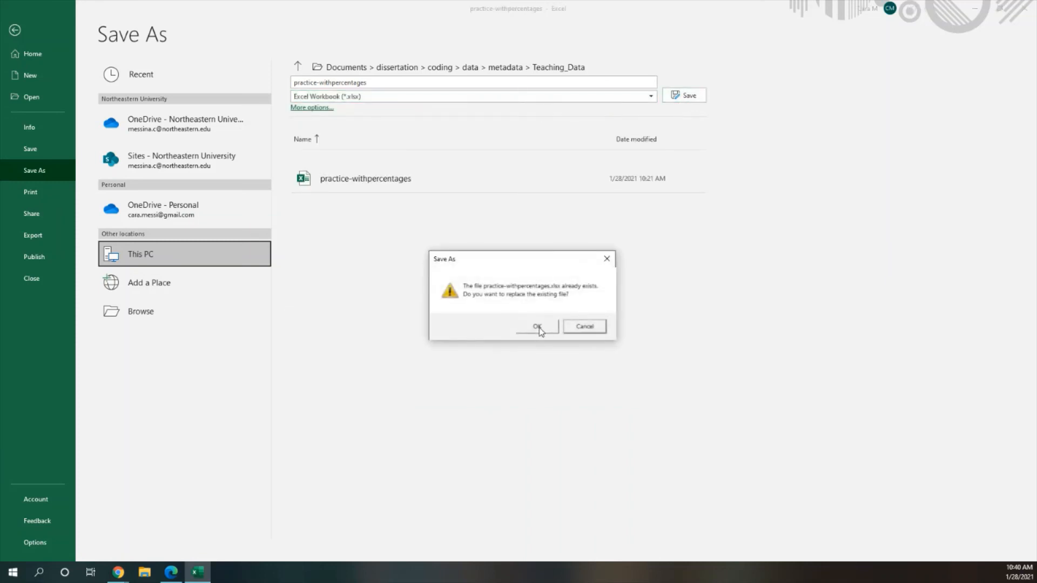
{"action": "left_click", "coordinate": [584, 324]}
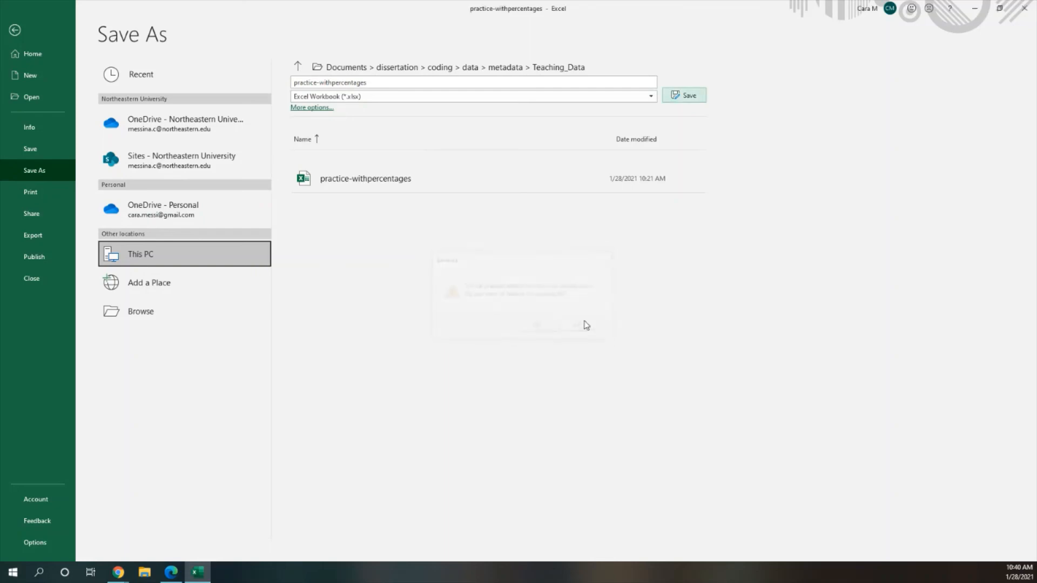
{"action": "left_click", "coordinate": [681, 97]}
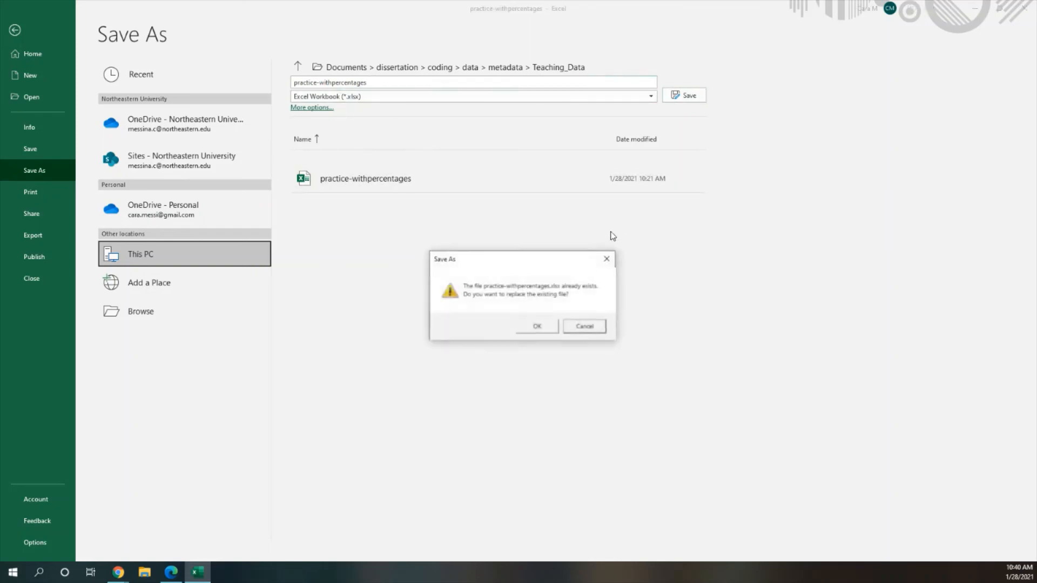
{"action": "left_click", "coordinate": [532, 325]}
Step: Nudge the chart slightly left and select the table ranges A1:C12 and A1:E12 to review the data
{"action": "left_click_drag", "start_coordinate": [480, 284], "coordinate": [472, 284]}
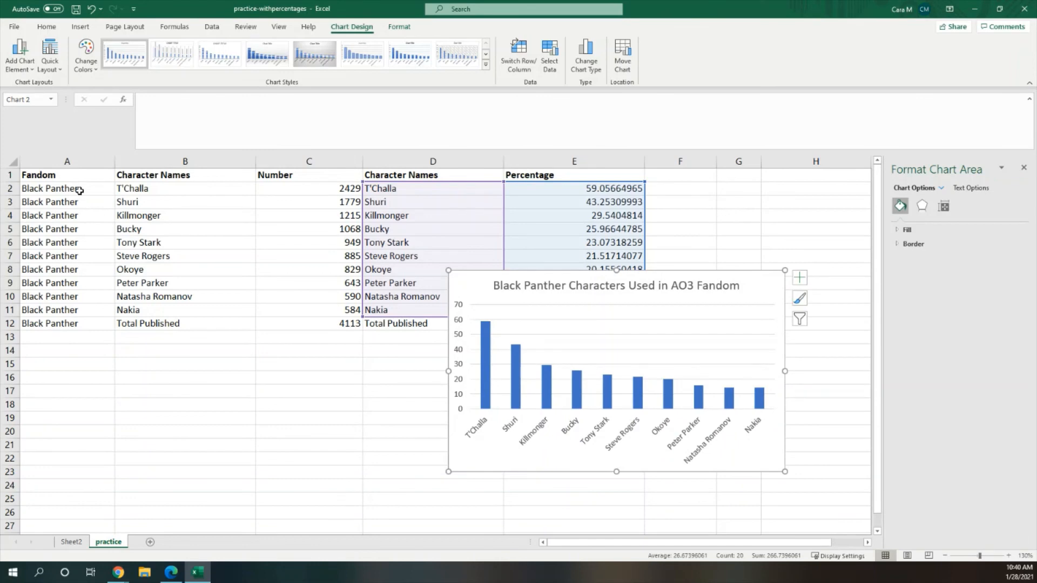
{"action": "left_click_drag", "start_coordinate": [78, 188], "coordinate": [287, 320]}
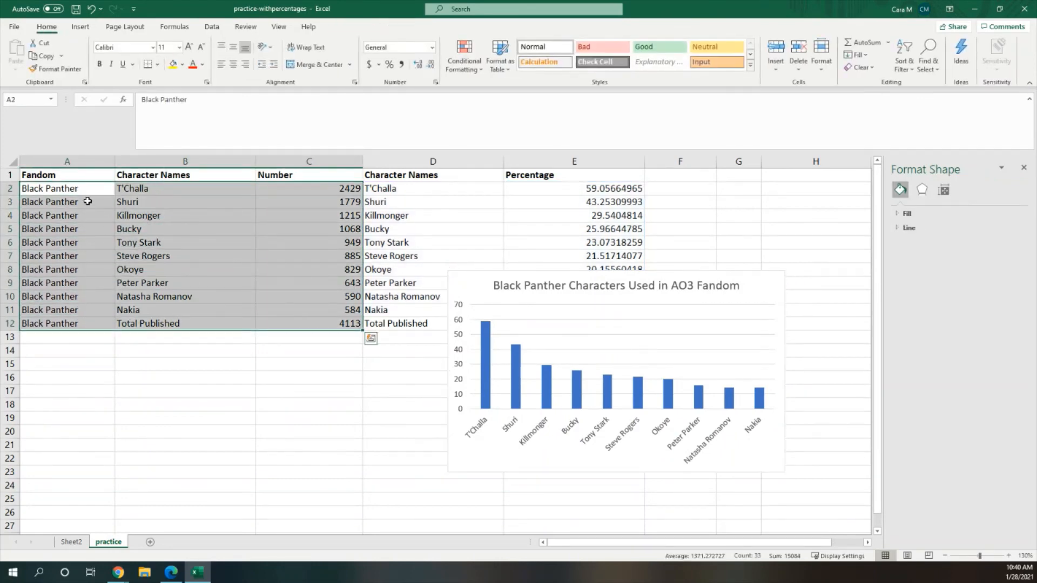
{"action": "left_click_drag", "start_coordinate": [68, 176], "coordinate": [341, 316]}
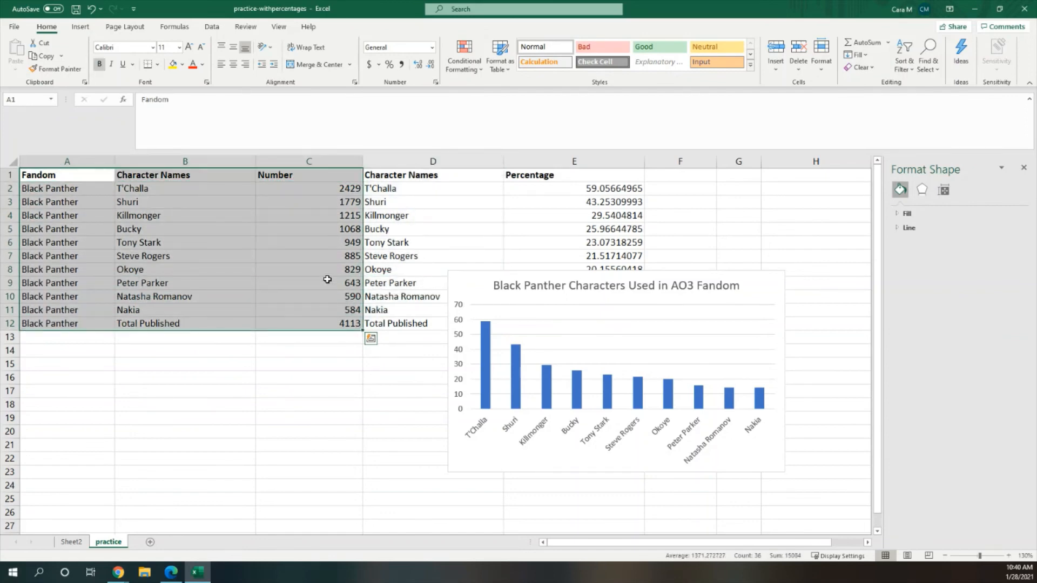
{"action": "left_click", "coordinate": [213, 234]}
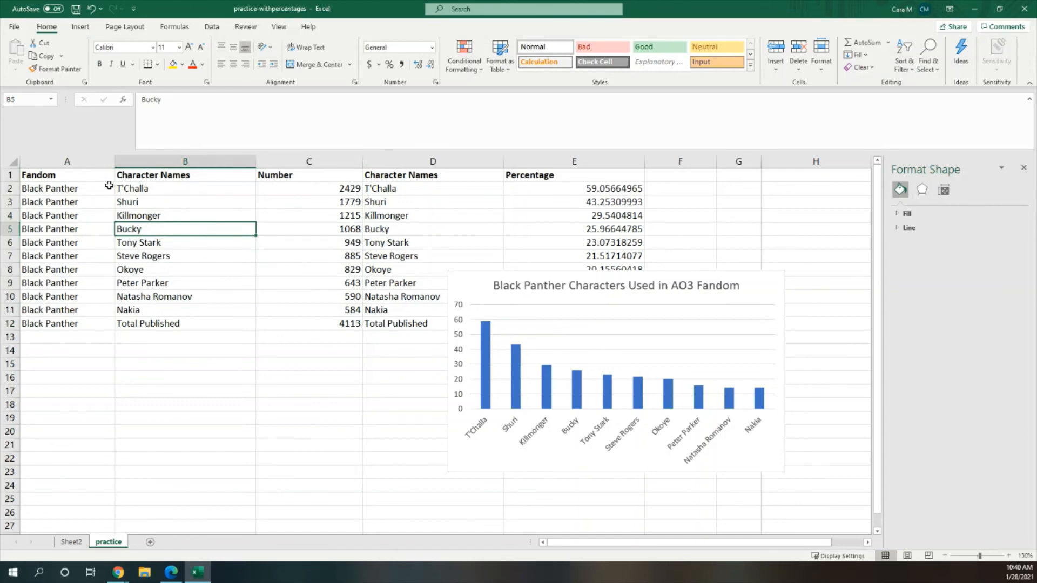
{"action": "left_click_drag", "start_coordinate": [65, 175], "coordinate": [547, 324]}
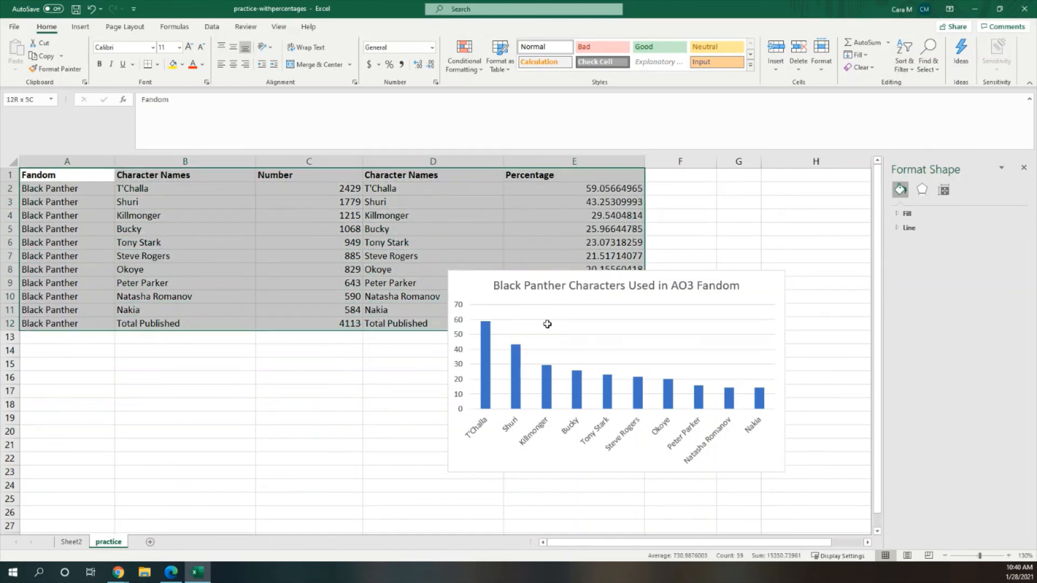
{"action": "left_click", "coordinate": [344, 334]}
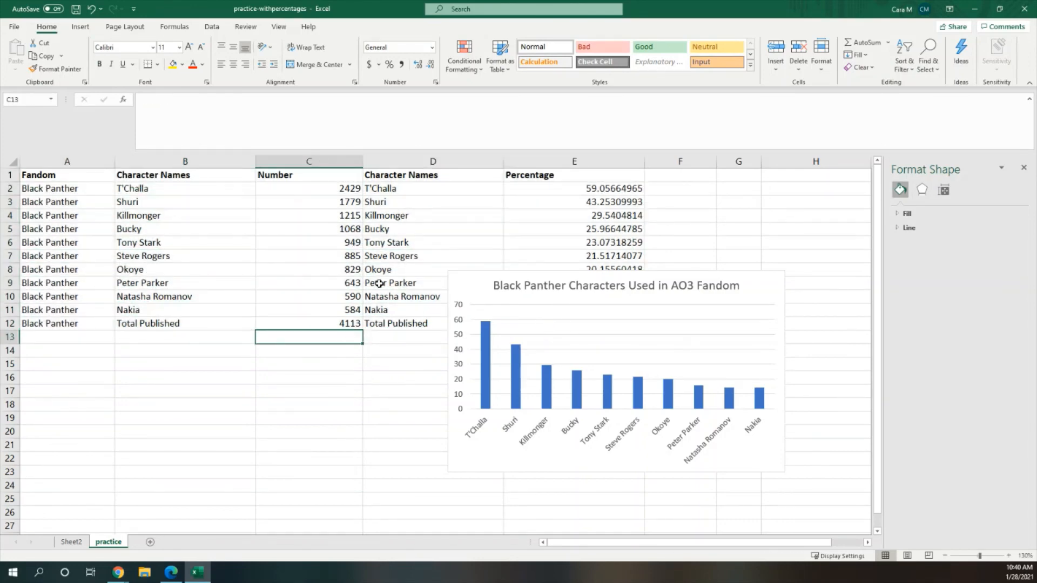